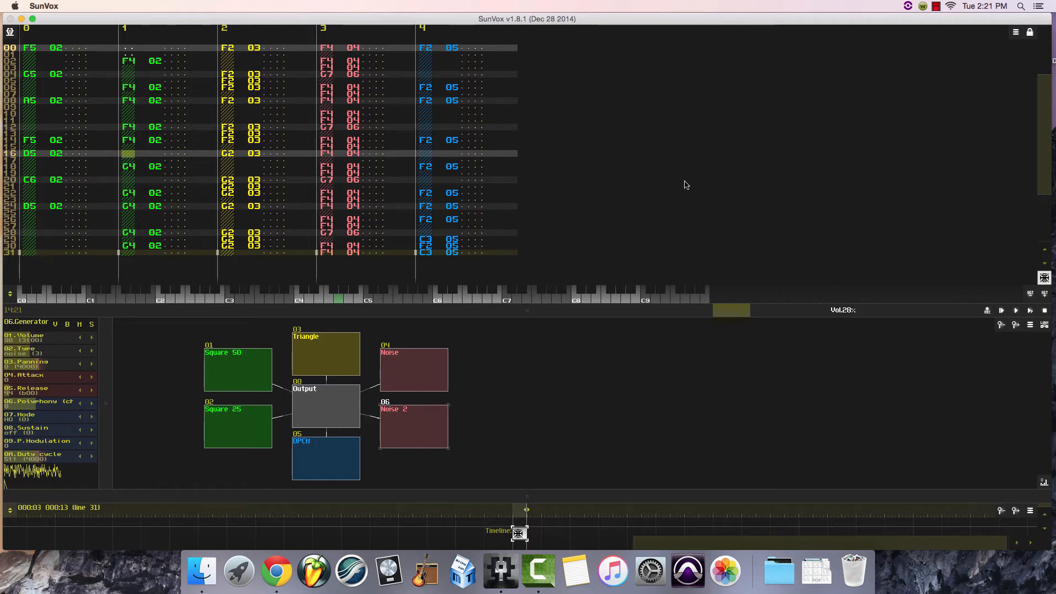
Raise the pattern's number of lines to 34 in its properties and return it to 32
right_click(581, 195)
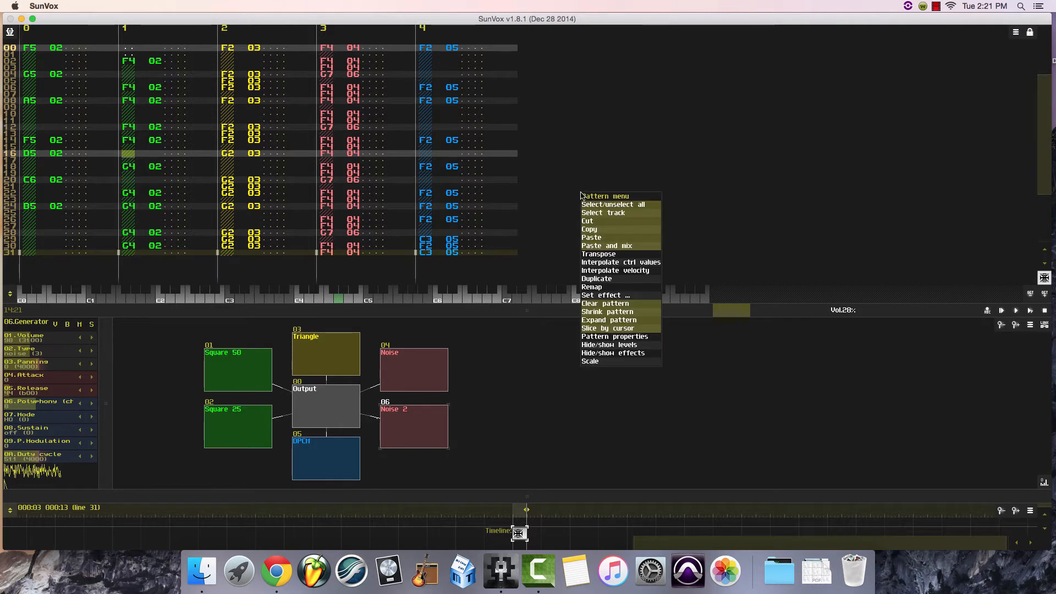
click(597, 337)
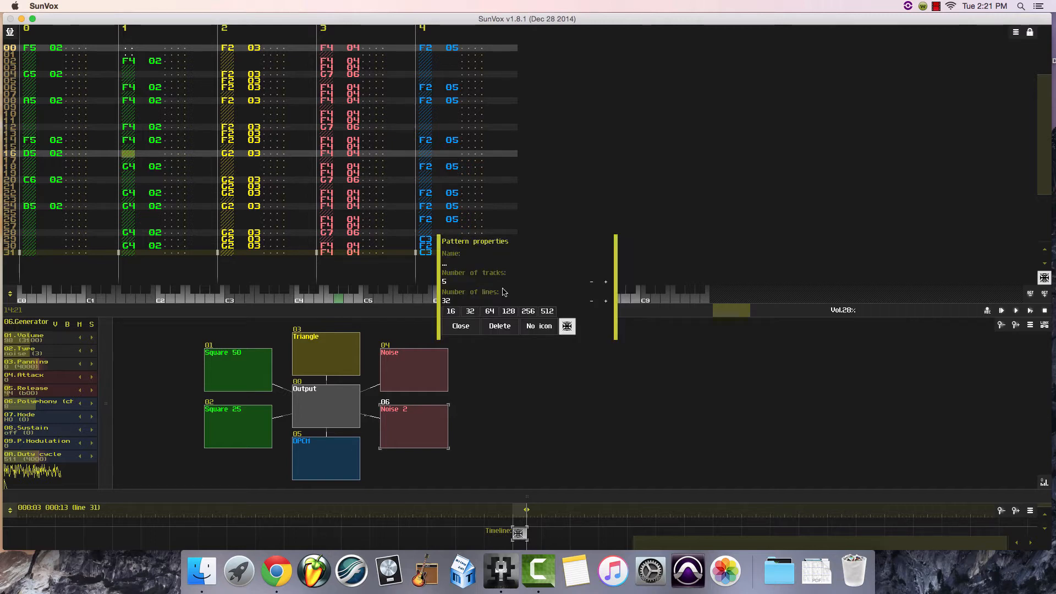
click(606, 302)
click(606, 302)
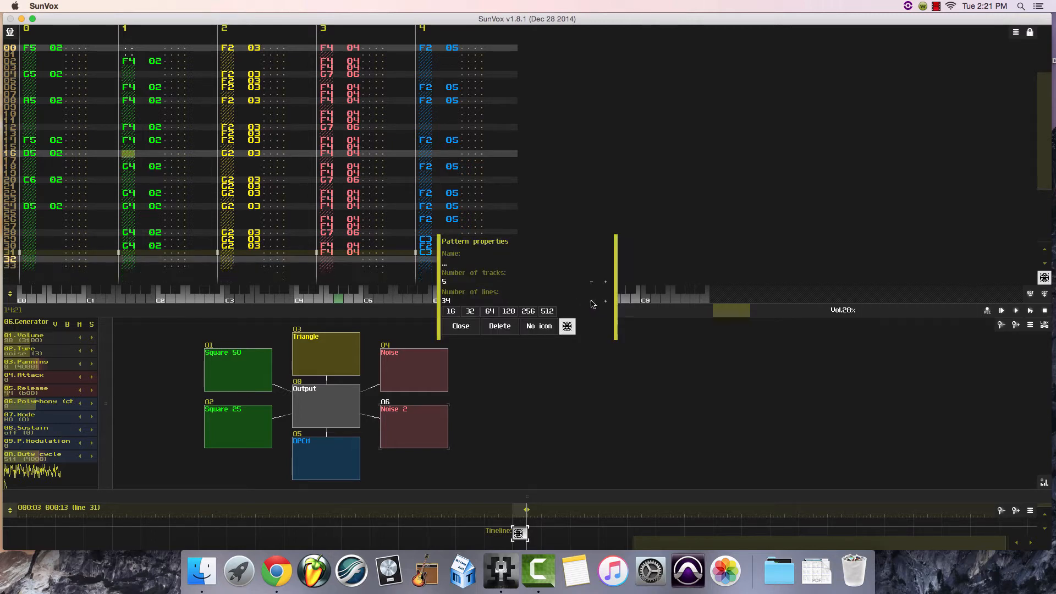
click(592, 303)
click(592, 303)
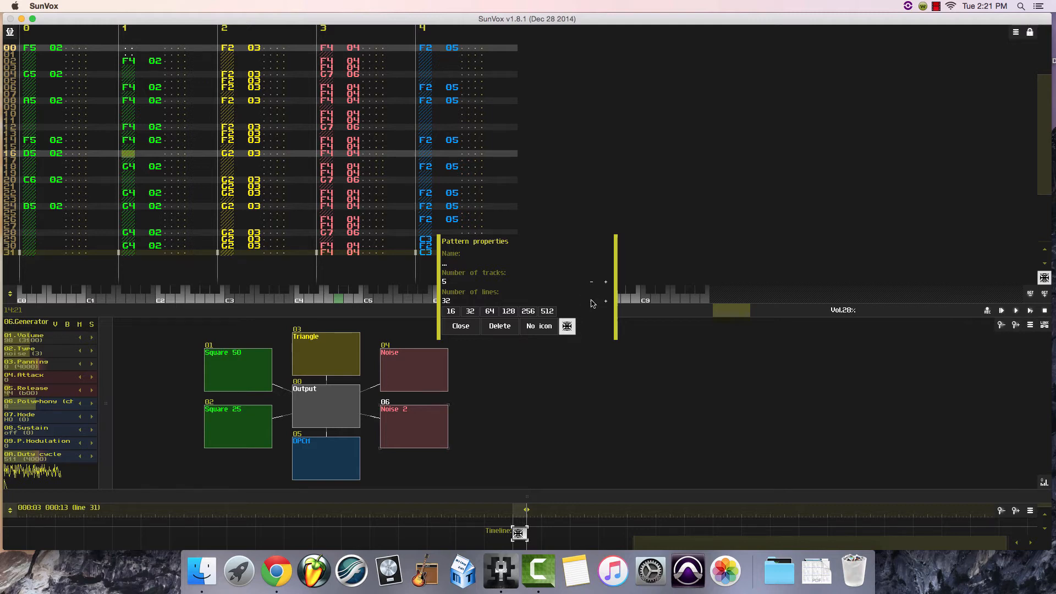
click(459, 328)
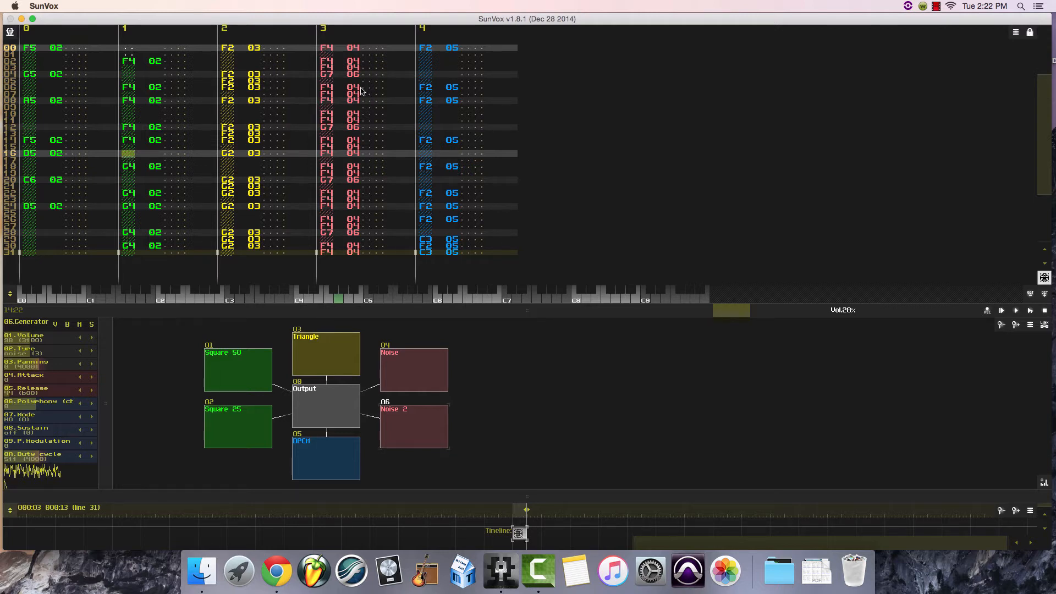
Solo the Noise module (04) and play the pattern to audition it, stopping playback at the end
scroll(346, 169, down, 5)
scroll(345, 195, up, 7)
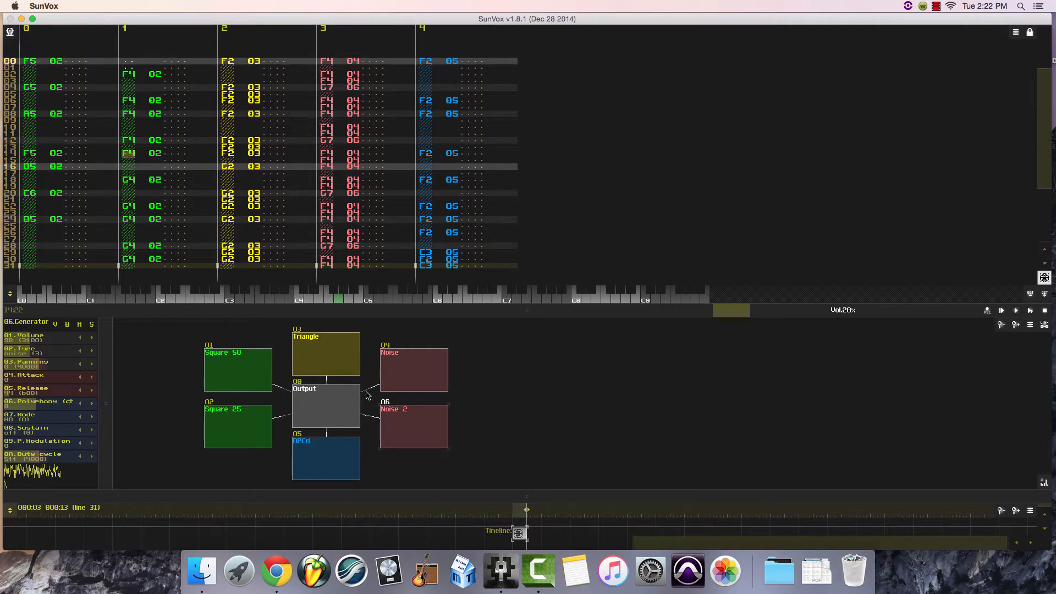
click(415, 379)
click(91, 325)
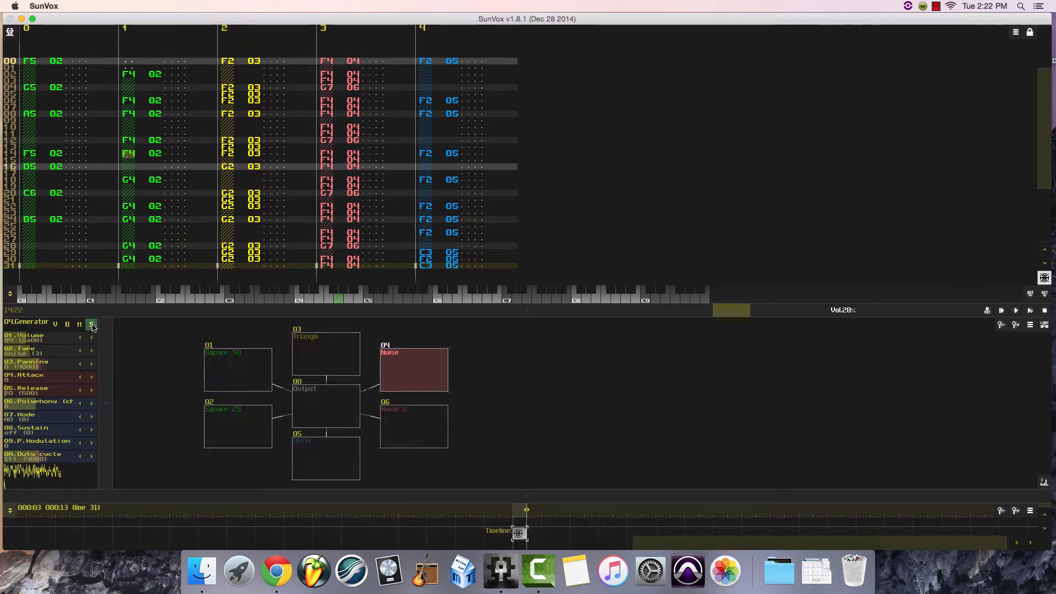
click(1031, 311)
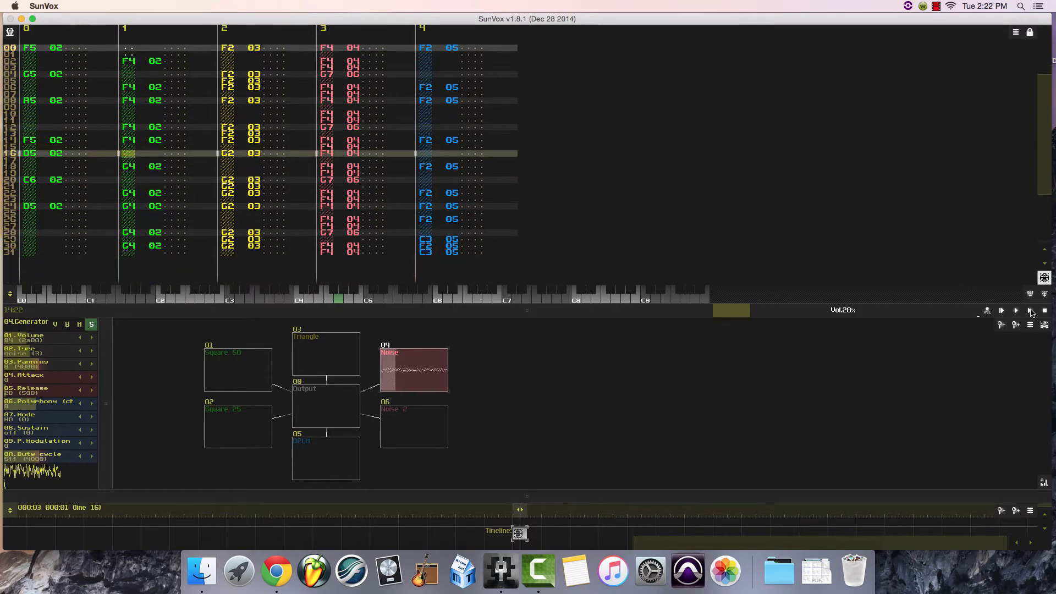
click(1044, 311)
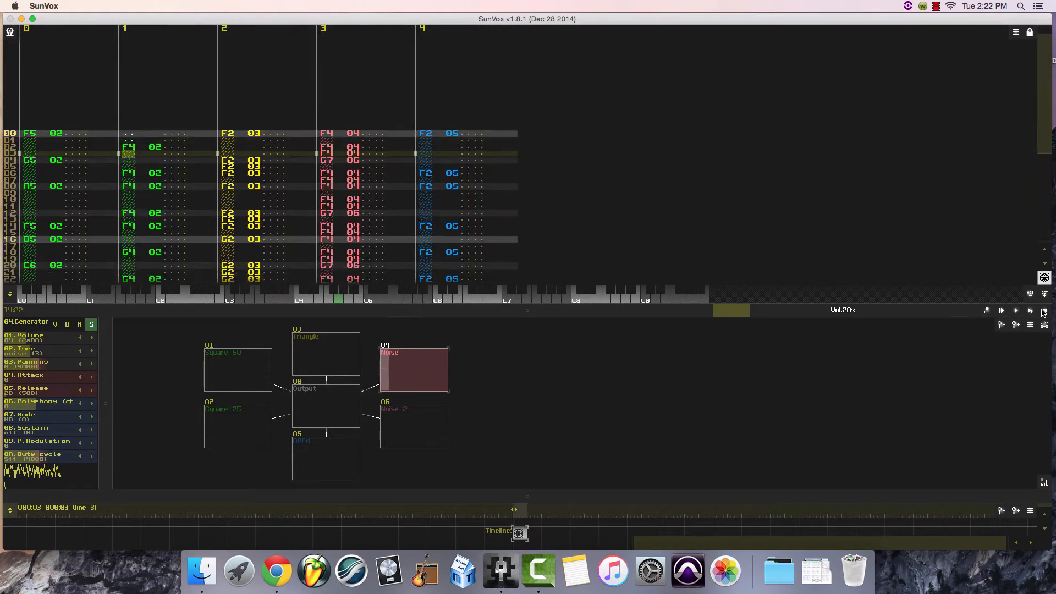
click(1044, 312)
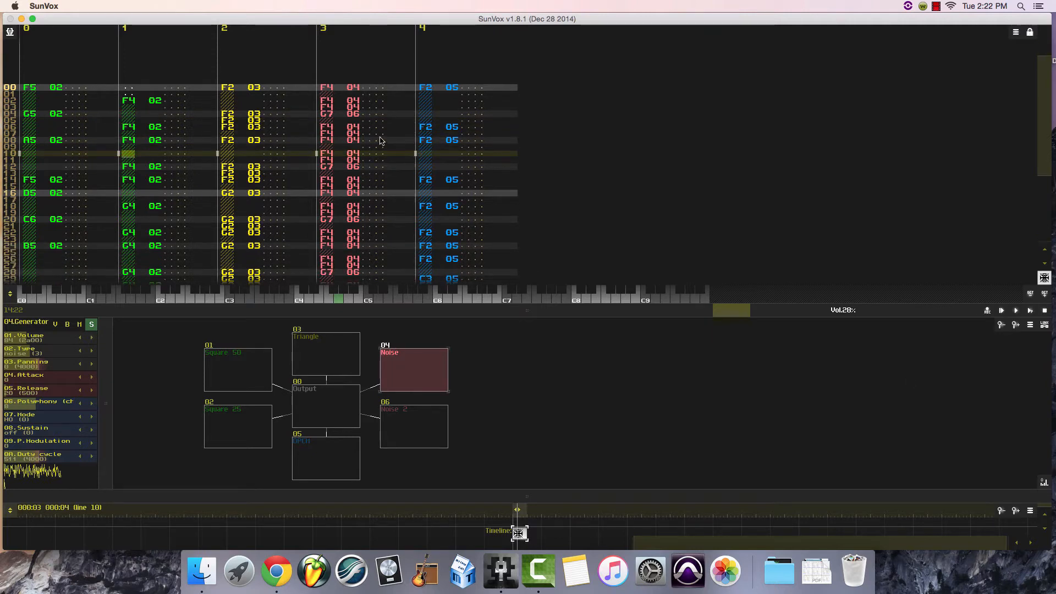
Set the Retrigger (19) effect on the track 3 note at line 00
click(376, 102)
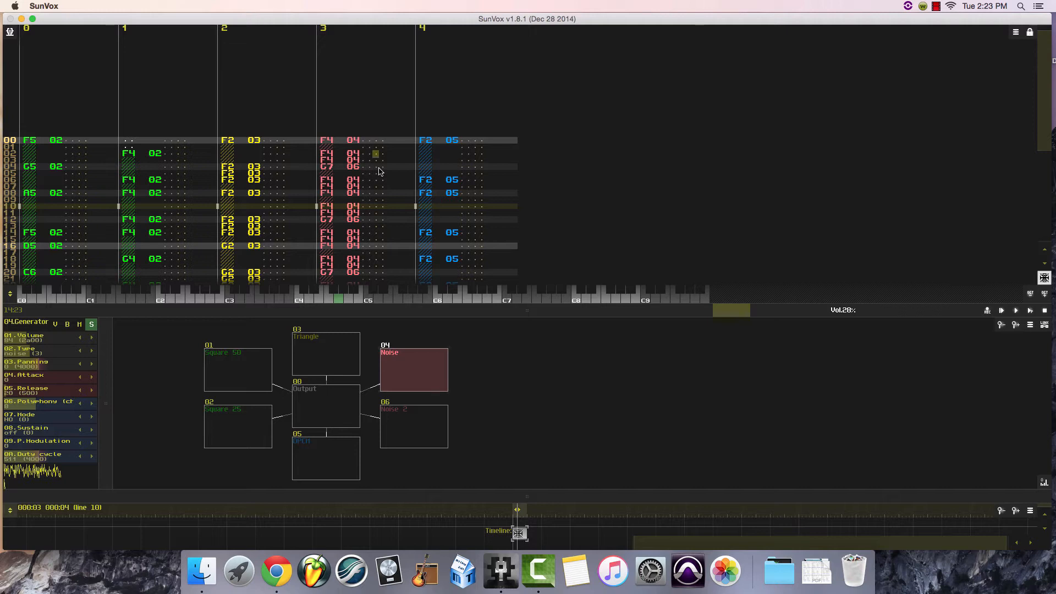
click(377, 139)
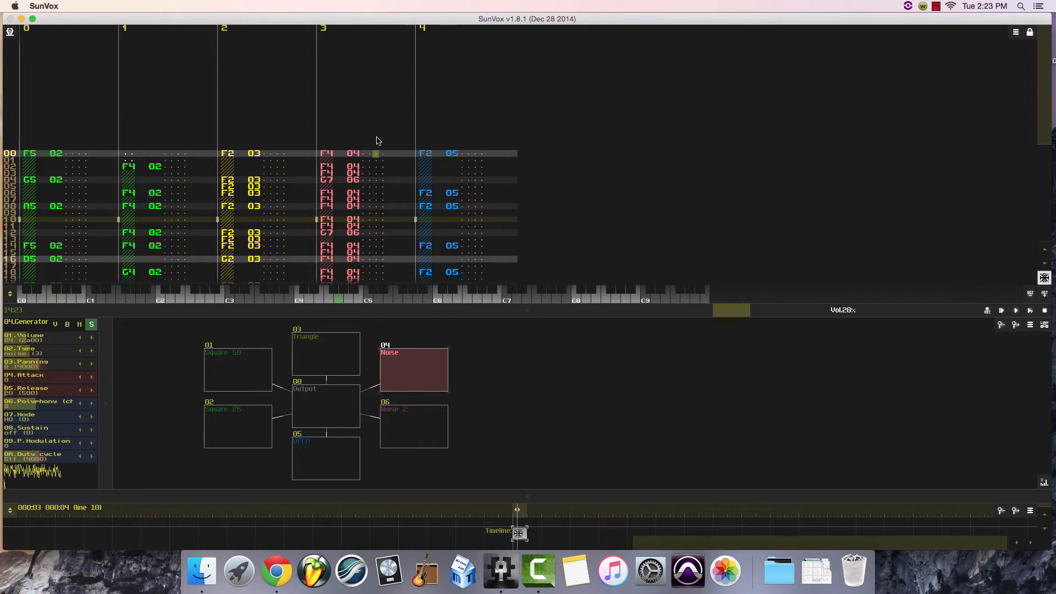
click(376, 140)
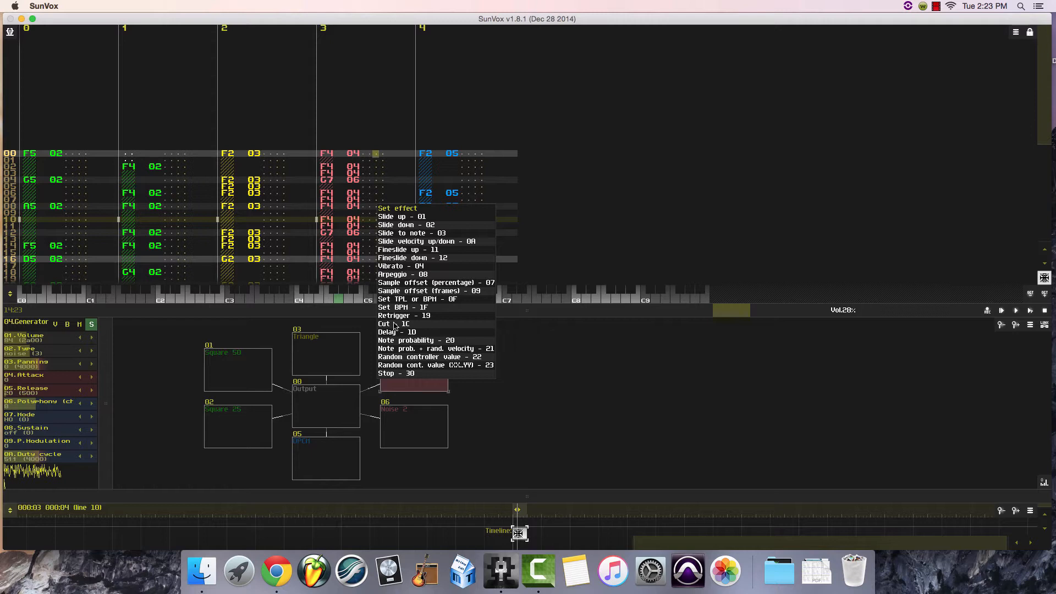
click(426, 316)
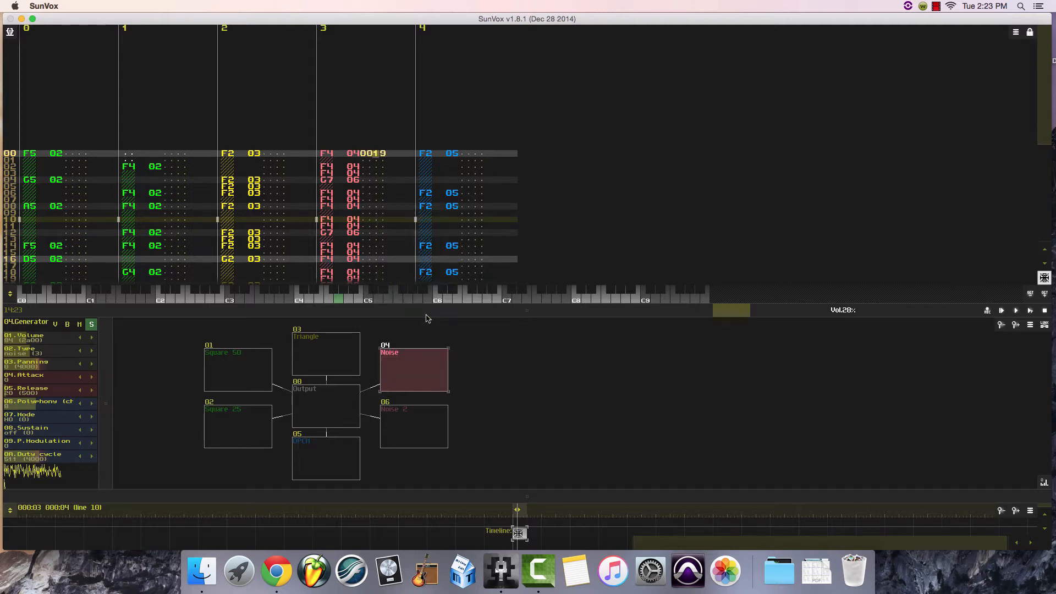
Enable pattern editing and enter effect 0019 on lines 02 and 03 of track 3
click(377, 168)
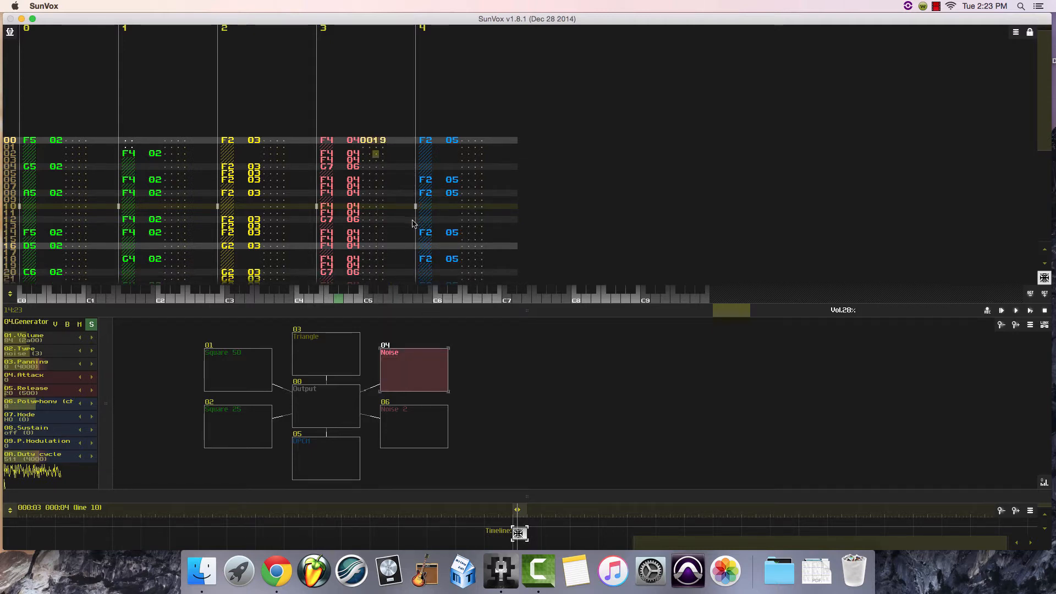
click(1031, 33)
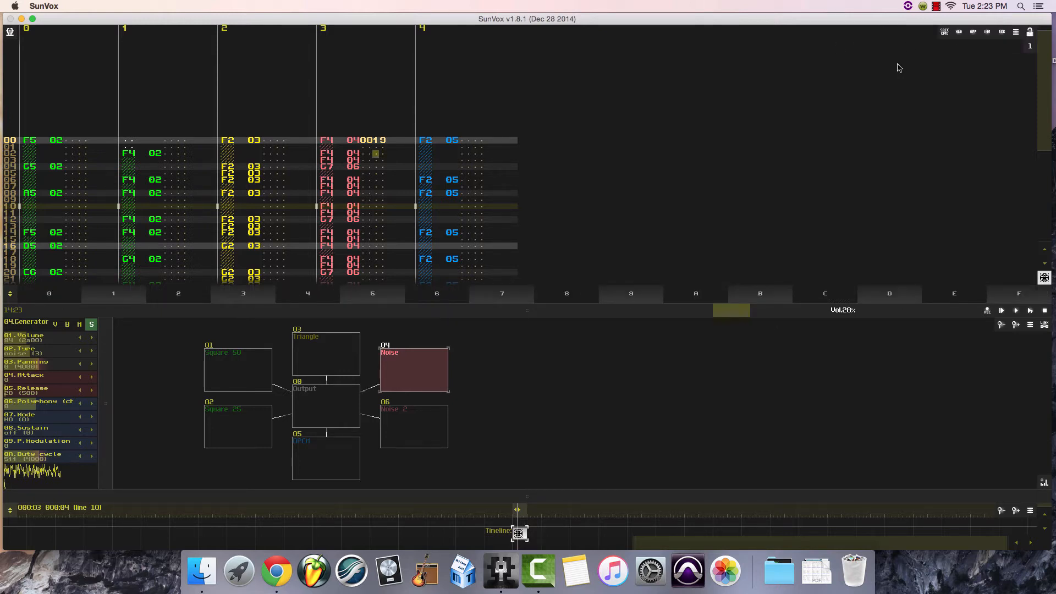
key(1)
key(1)
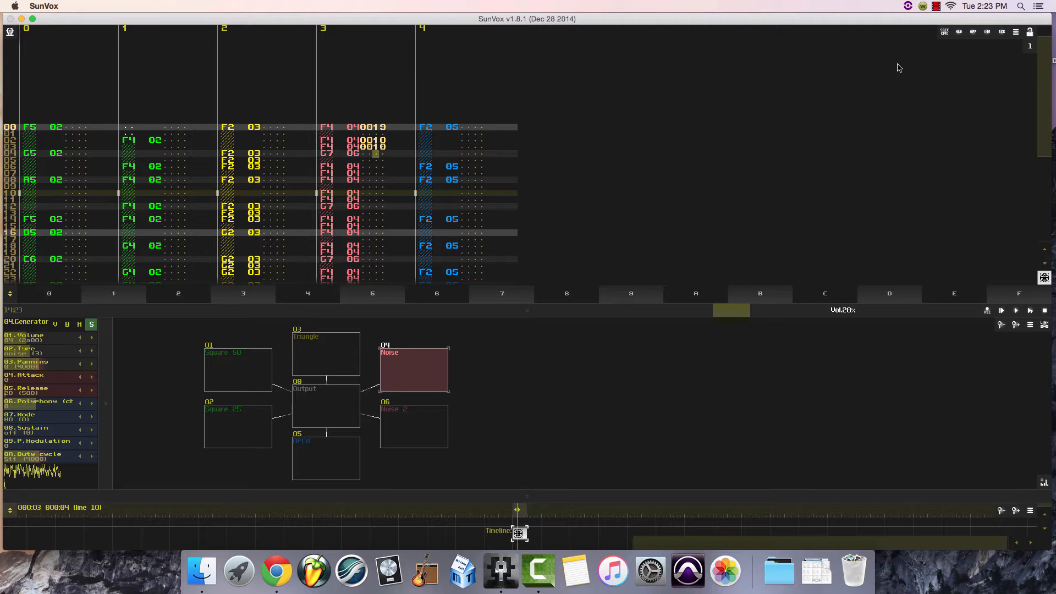
key(Up)
key(Up)
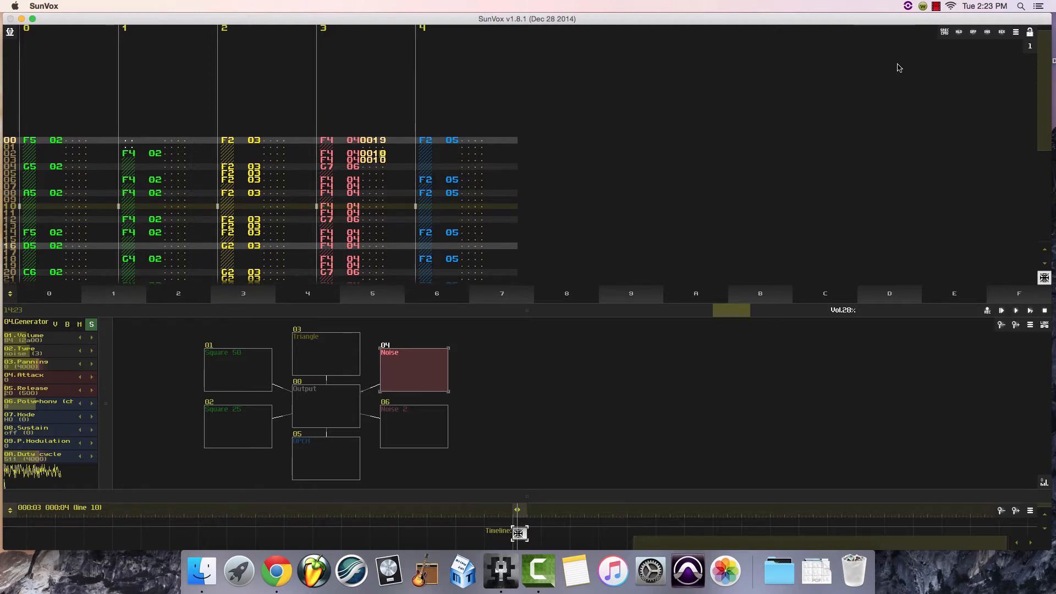
key(9)
key(9)
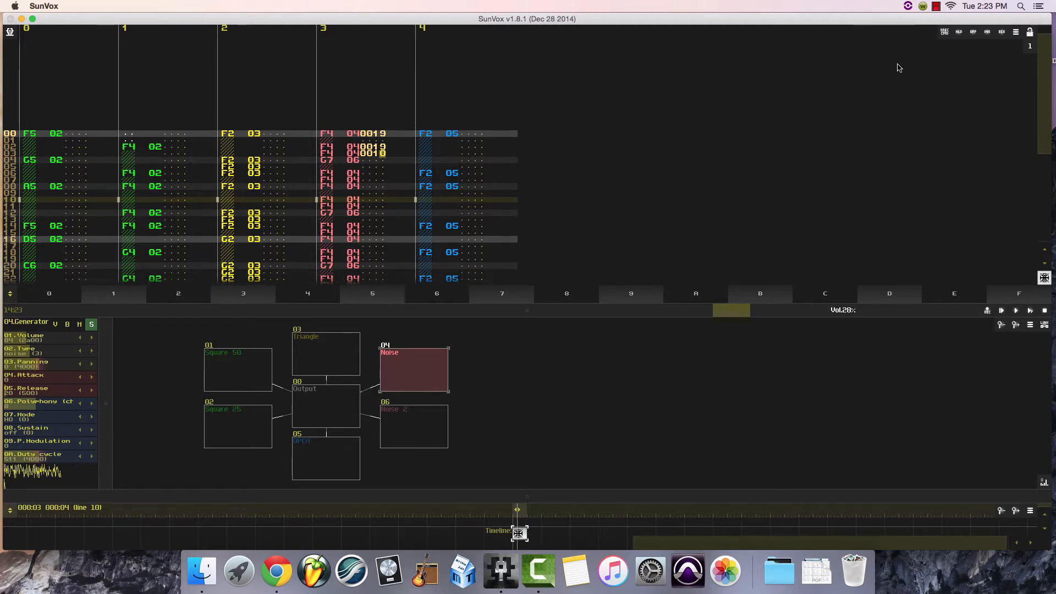
Clear the retrigger effect from line 00 of track 3
key(Up)
key(Up)
key(Up)
key(Up)
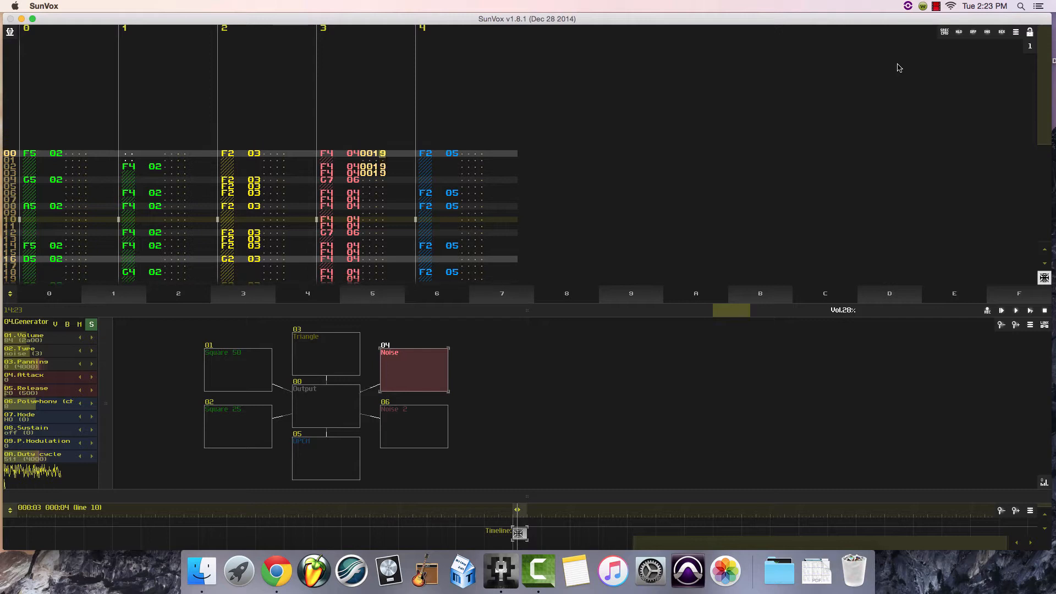
key(0)
key(Up)
key(Left)
key(0)
key(Down)
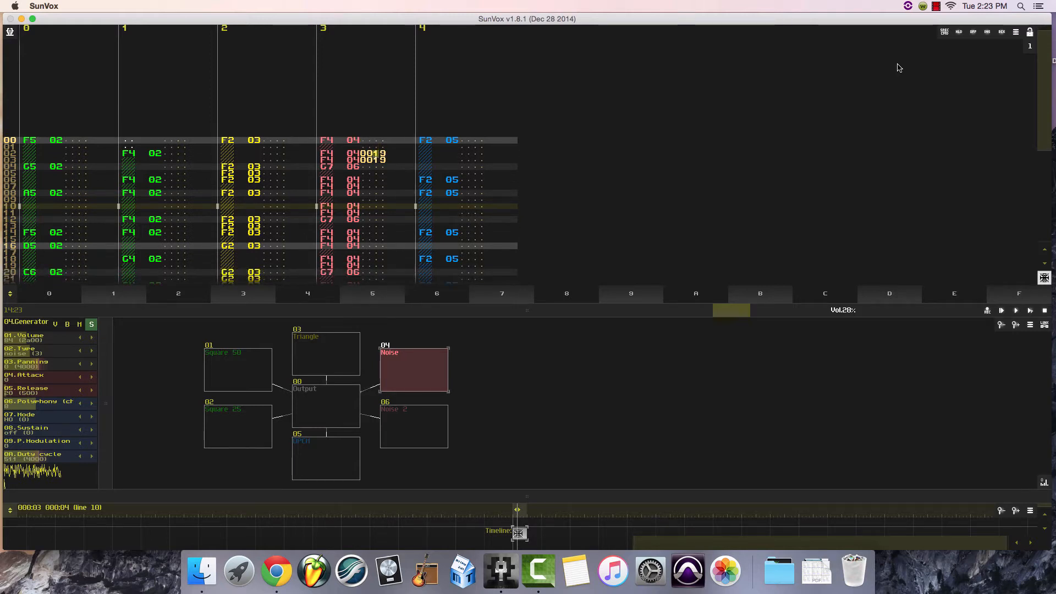
Clear the effect from line 03 of track 3 and enter effect 0019 on lines 10, 18 and 26
key(Down)
key(0)
key(Up)
key(Right)
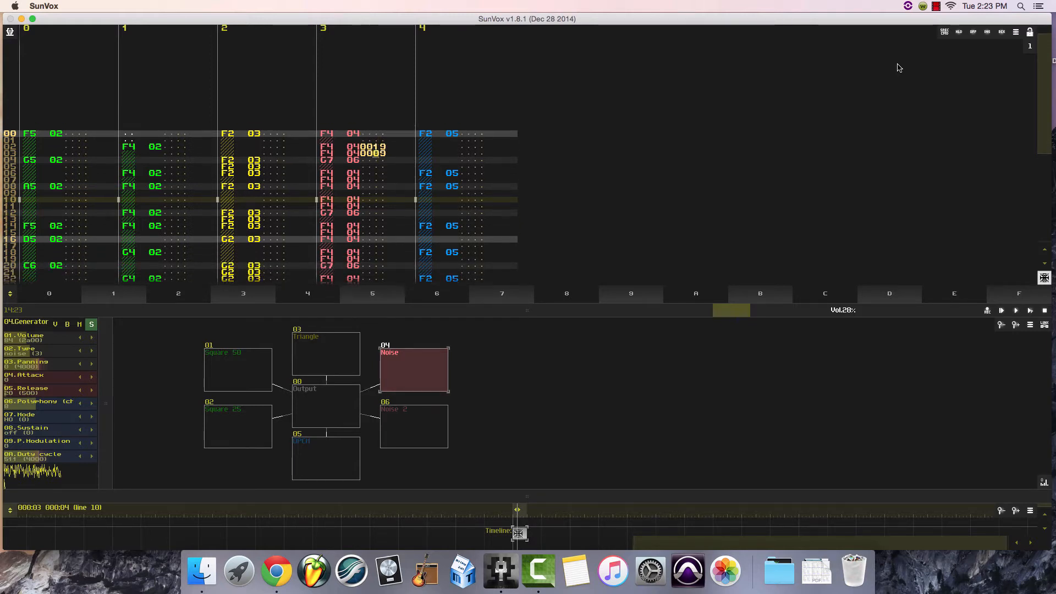
key(0)
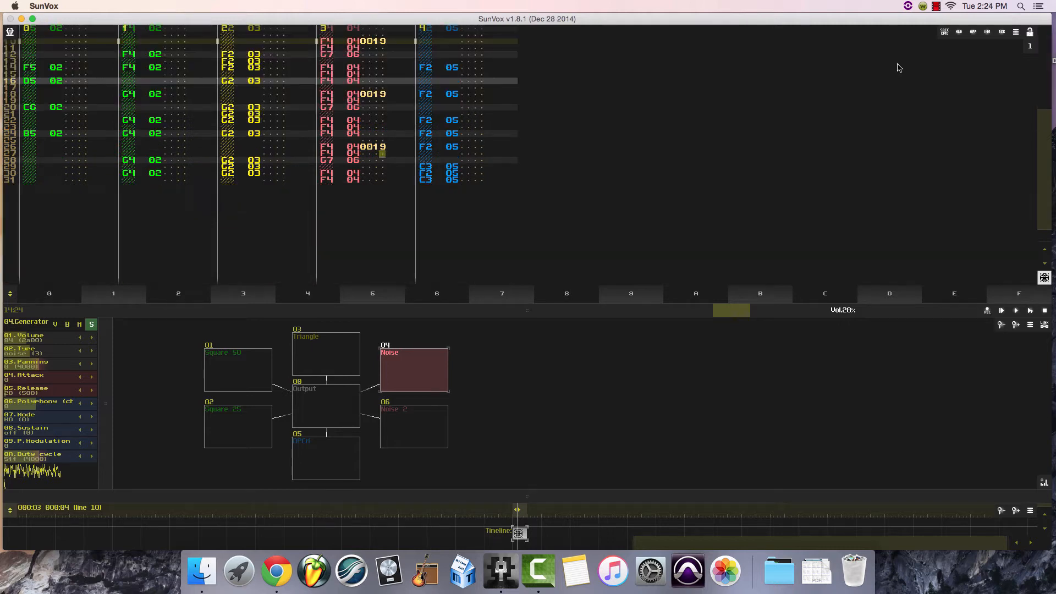
key(Up)
key(Up)
key(Up)
key(Up)
key(Up)
key(Up)
key(Up)
key(Up)
key(Up)
key(Up)
key(Up)
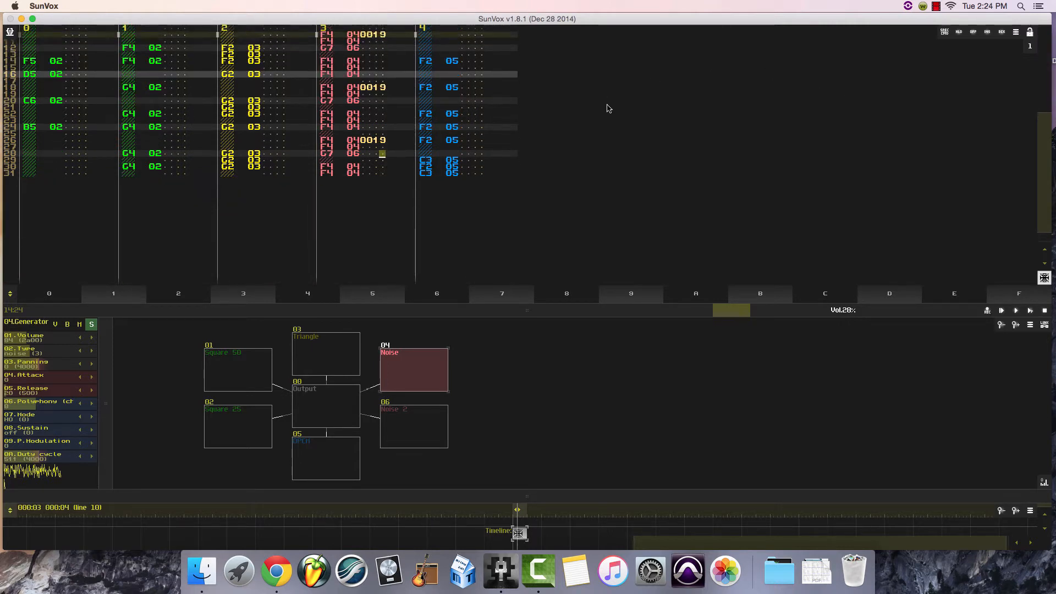
Play the pattern to audition the soloed Noise track with effect 0019, and stop playback
click(1031, 311)
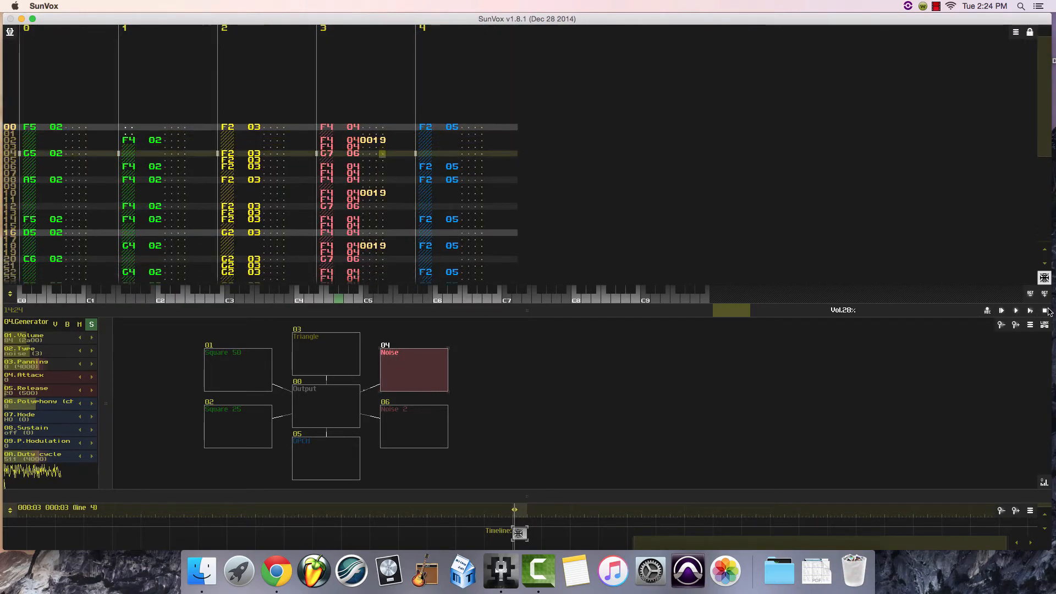
click(1046, 311)
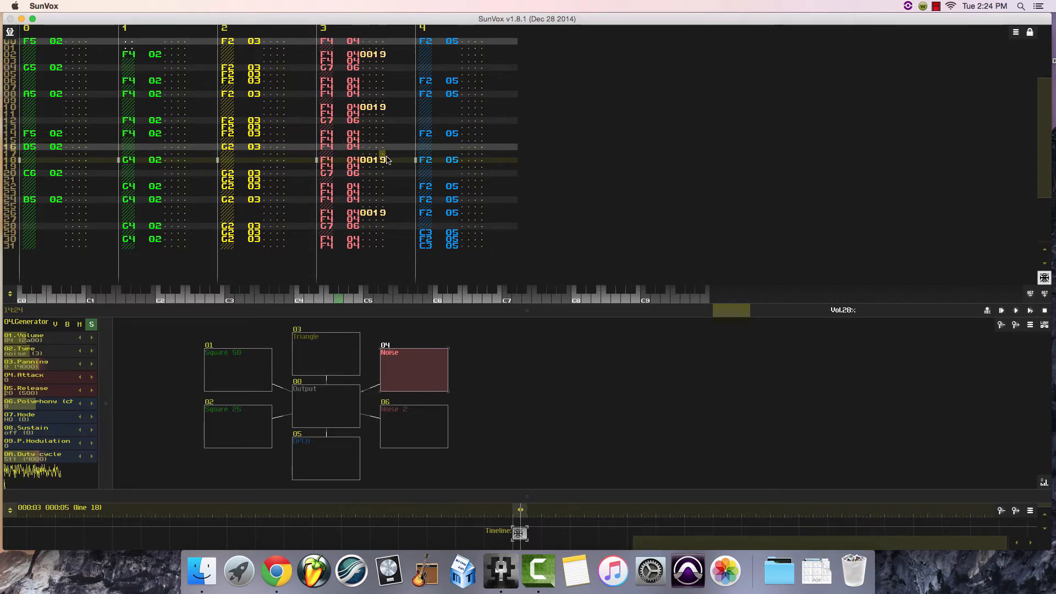
Set the retrigger parameter on line 02 of track 3 to 0003 and audition the pattern
scroll(387, 158, up, 4)
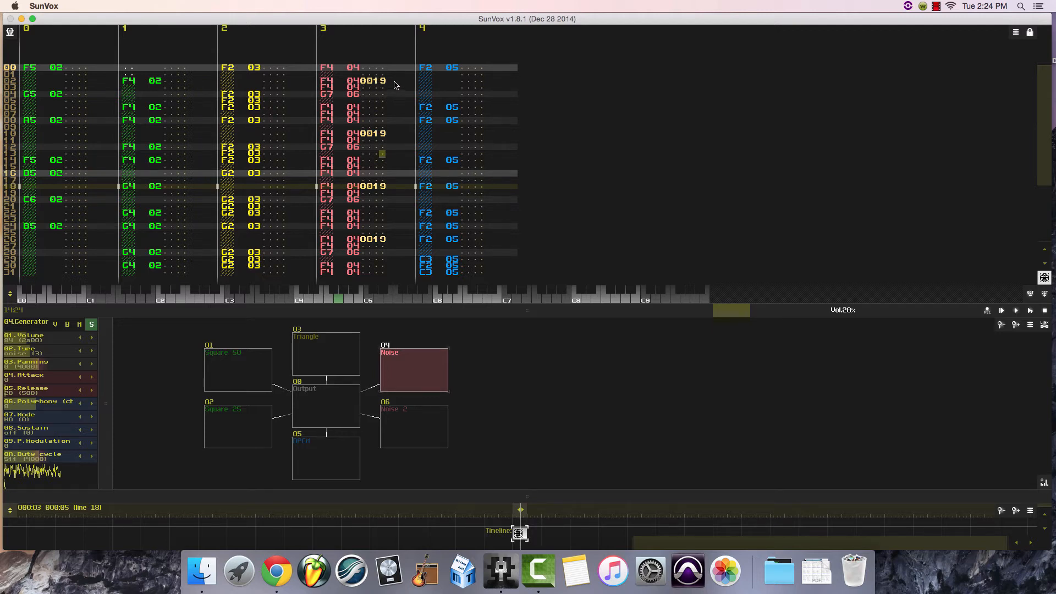
scroll(396, 86, up, 3)
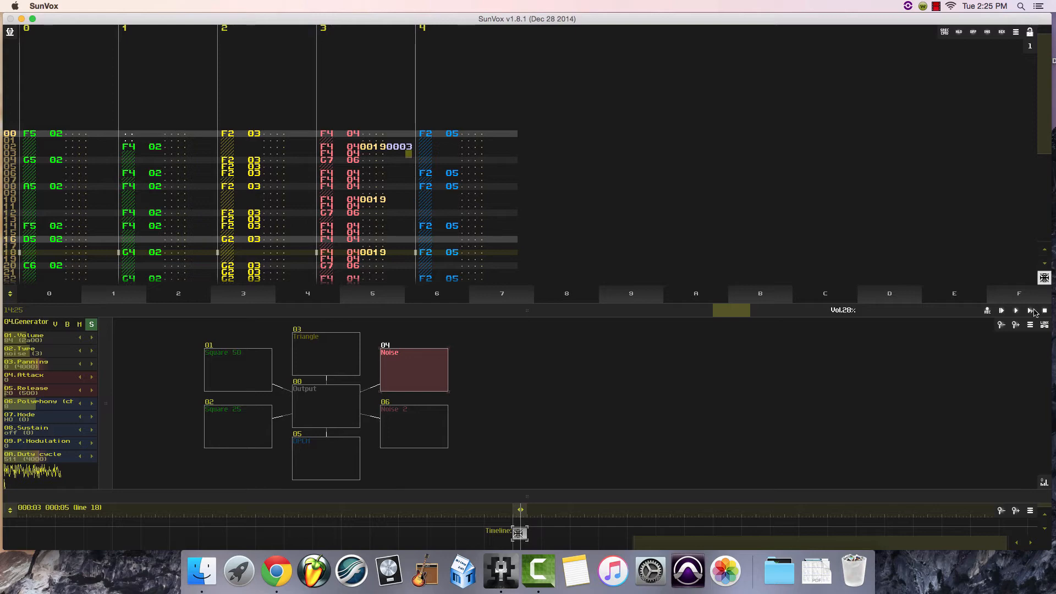
click(1033, 311)
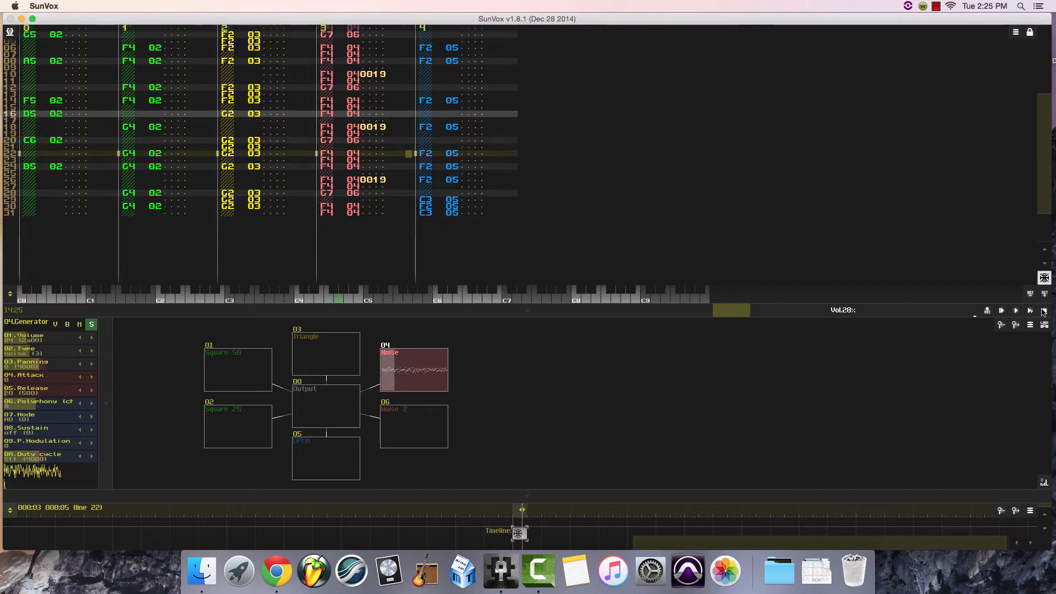
click(1044, 311)
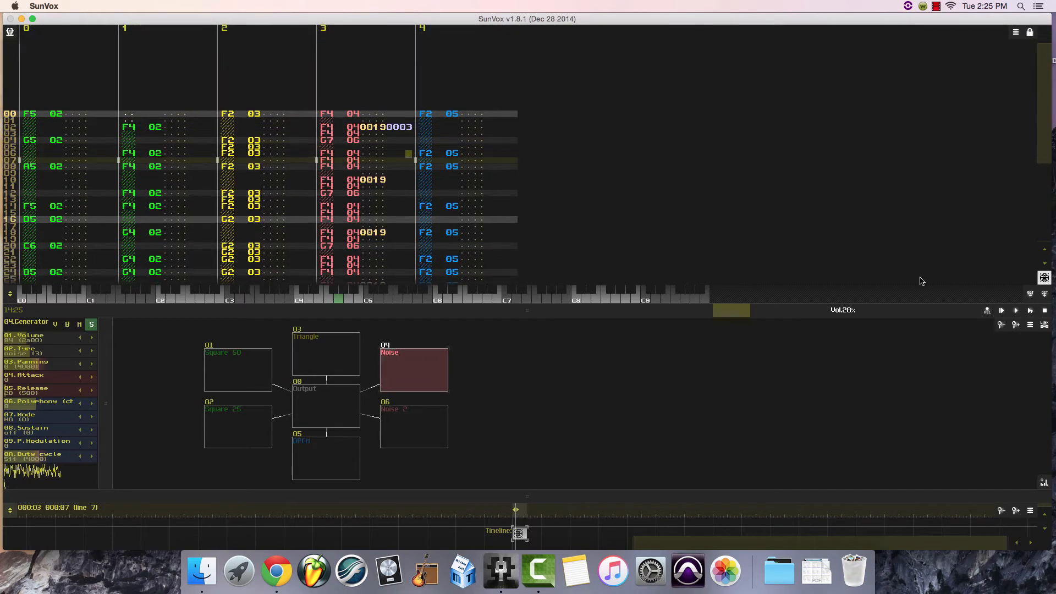
Set the retrigger parameters on lines 10, 18 and 26 of track 3 to 0001, 0005 and 0006
scroll(405, 184, down, 2)
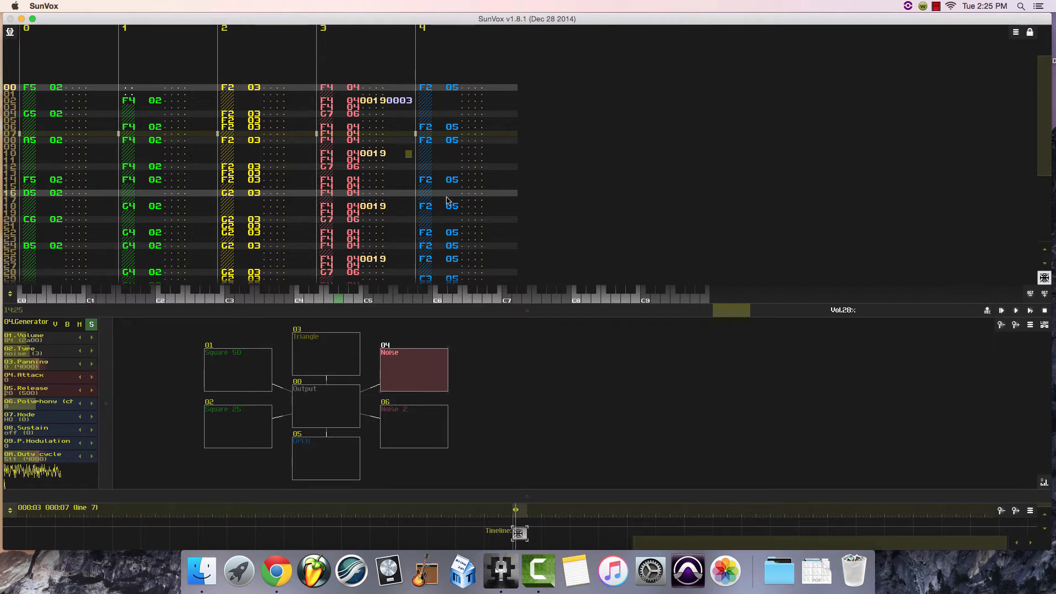
click(1029, 33)
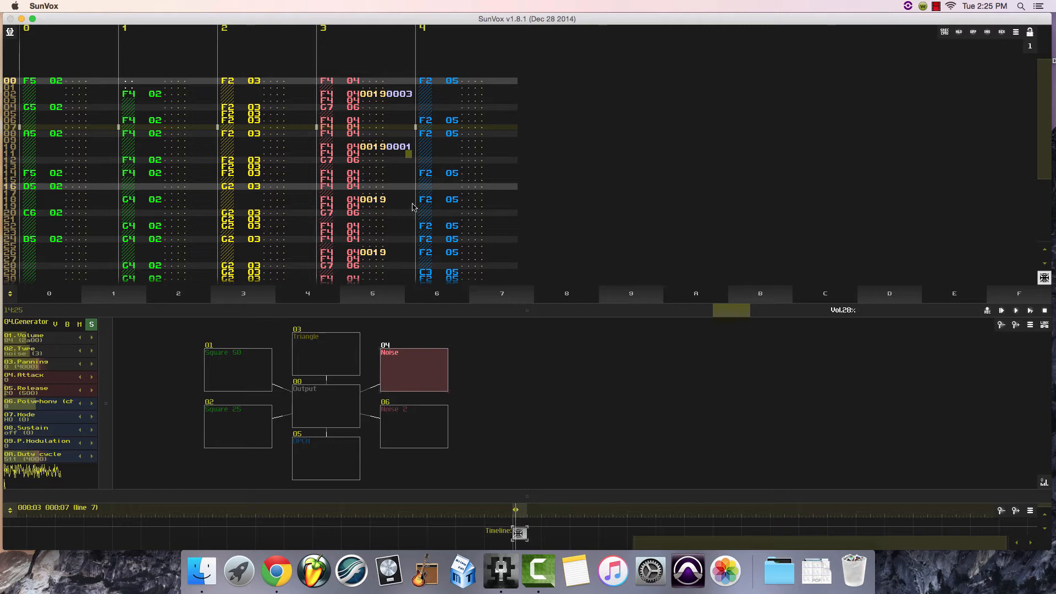
scroll(411, 207, down, 3)
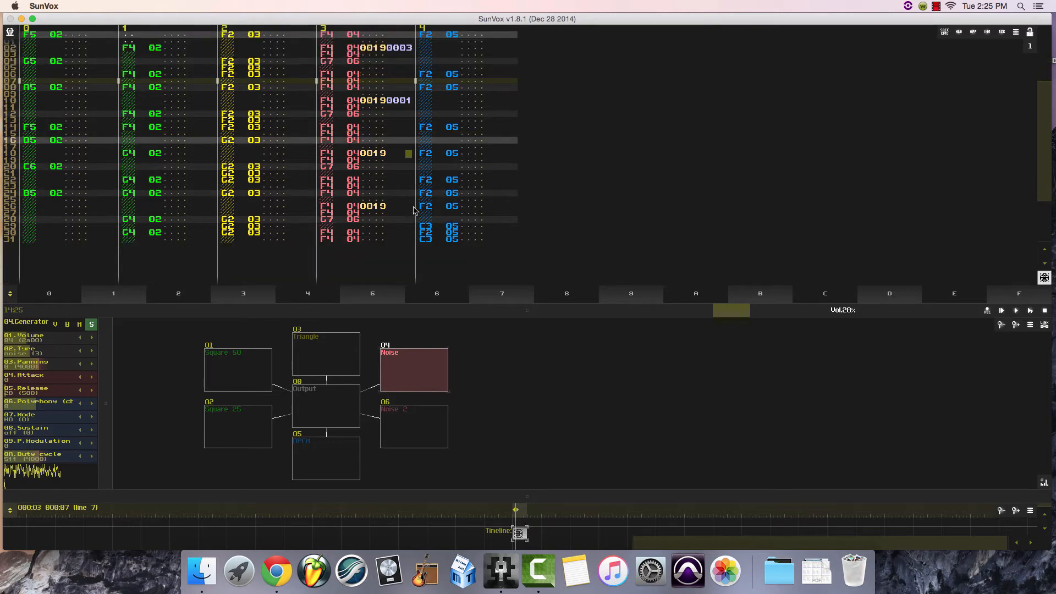
text(5)
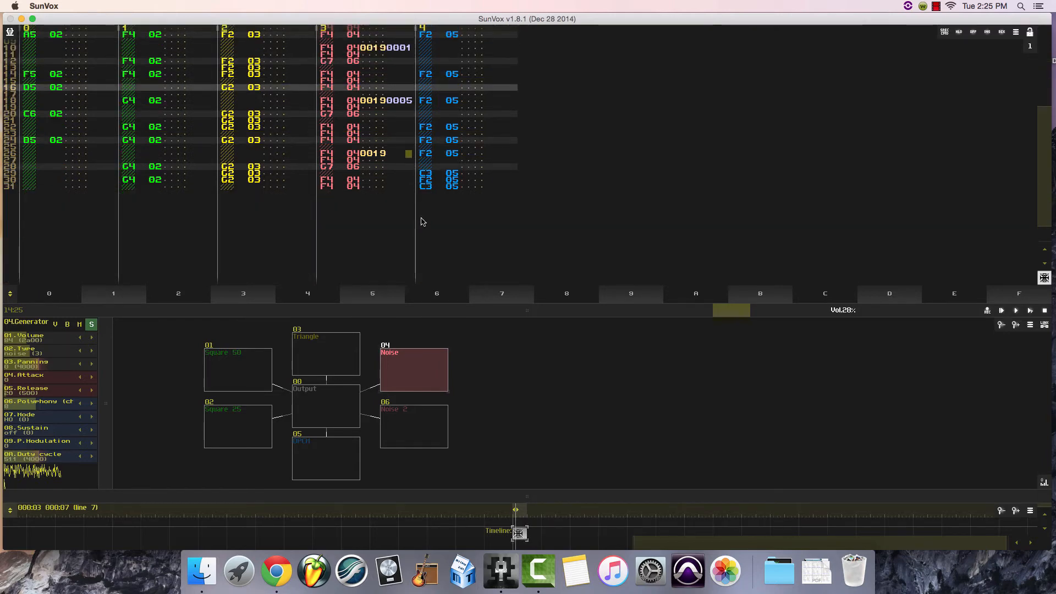
key(Left)
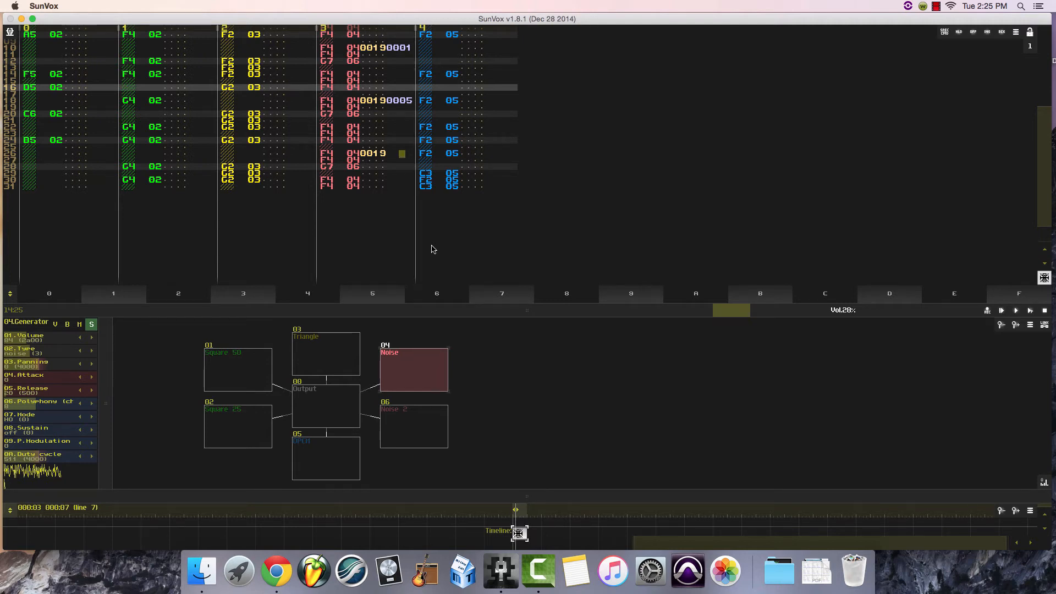
text(6)
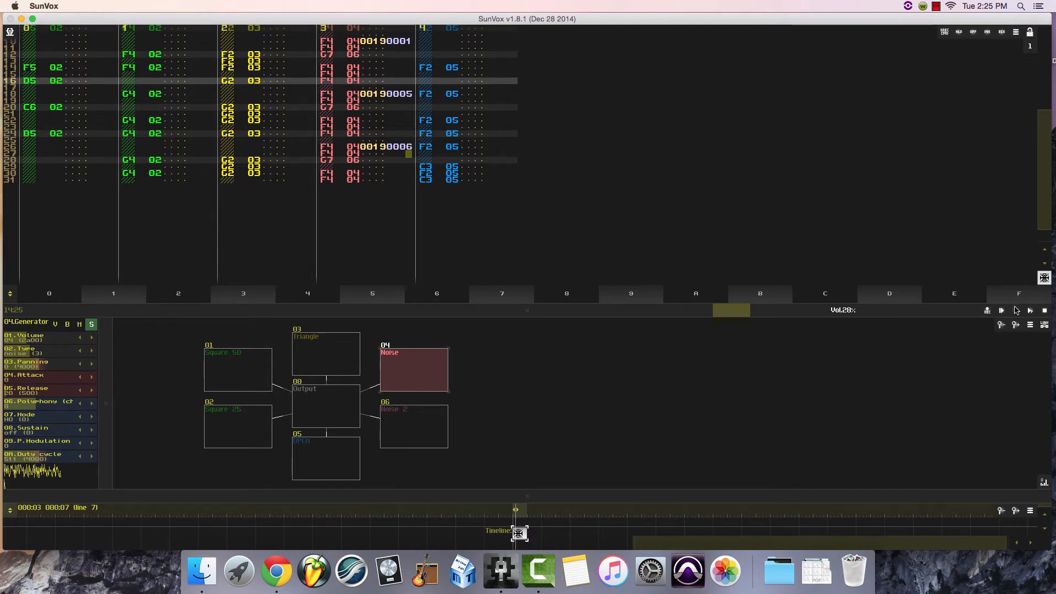
Set the retrigger parameter on line 18 of track 3 to 0004 and audition the pattern
scroll(412, 100, up, 5)
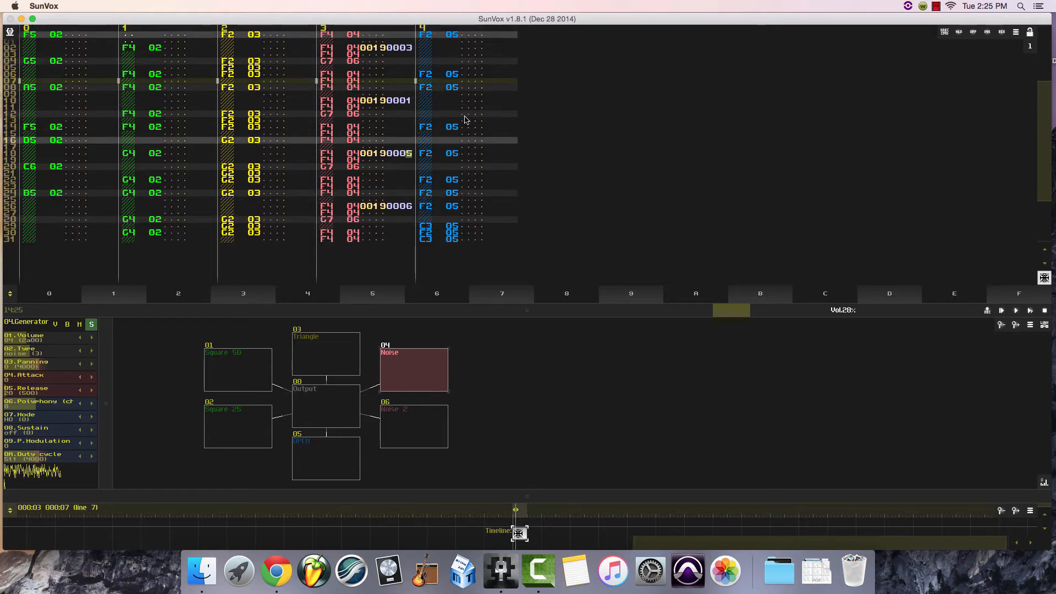
text(4)
scroll(454, 152, down, 2)
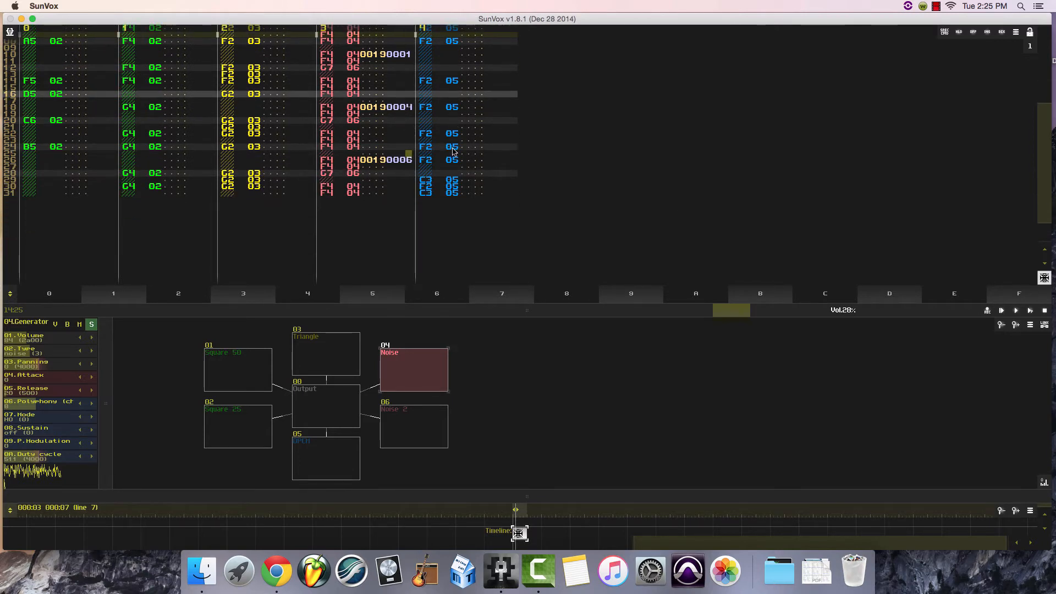
scroll(454, 152, up, 5)
scroll(454, 152, down, 1)
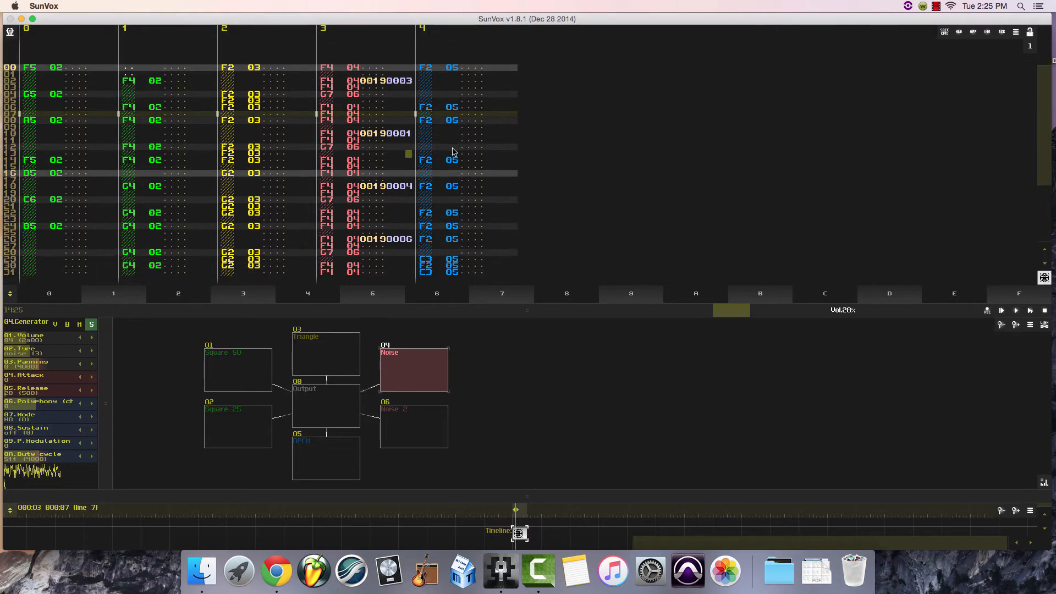
click(1030, 311)
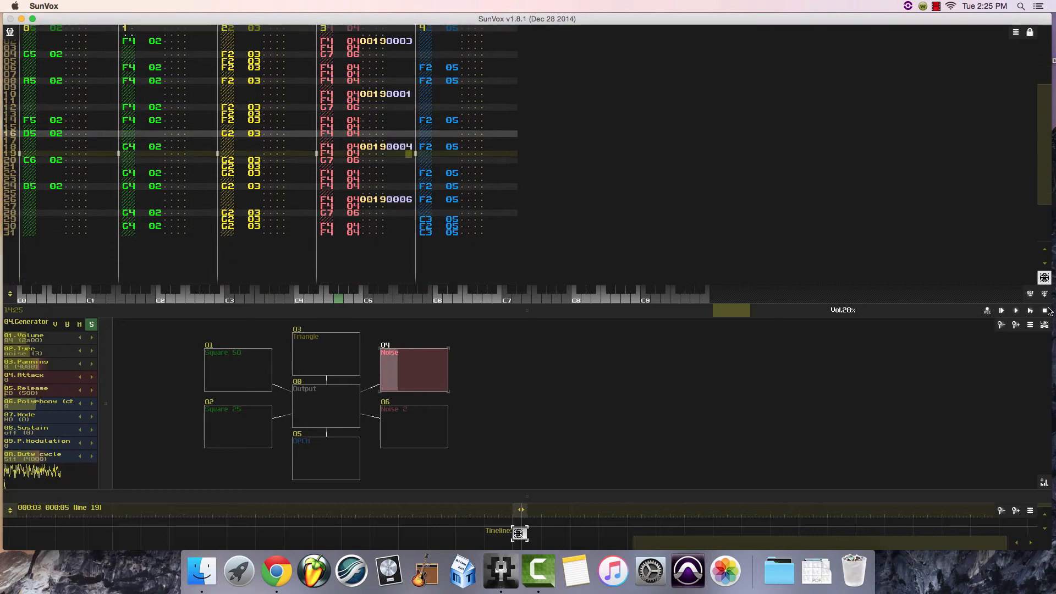
click(1045, 311)
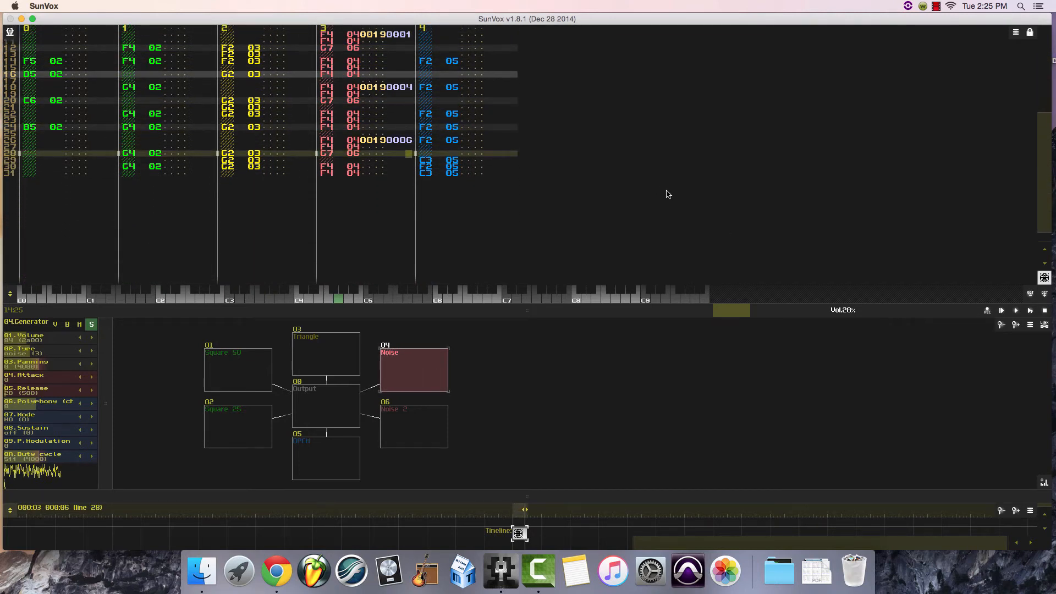
Set the retrigger parameters on lines 18, 10 and 02 of track 3 to 0006 and audition the pattern
scroll(669, 194, up, 3)
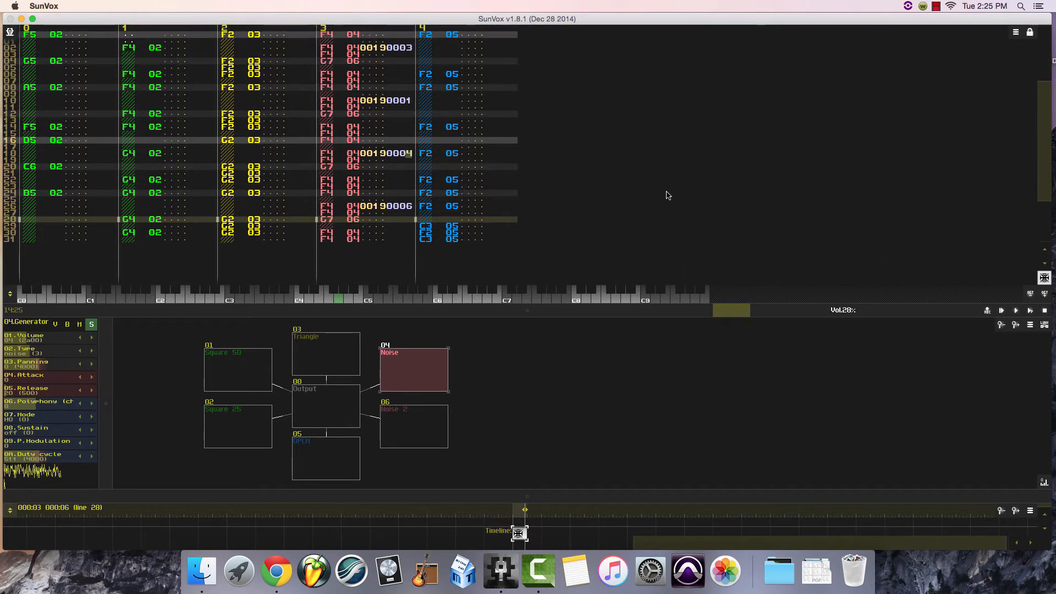
scroll(406, 162, down, 2)
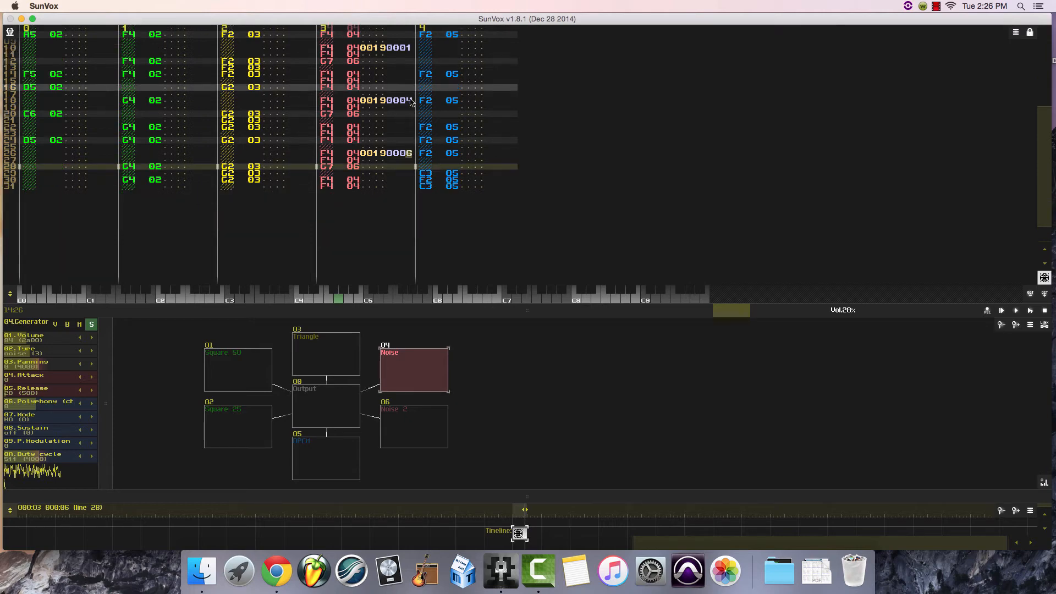
scroll(410, 112, up, 2)
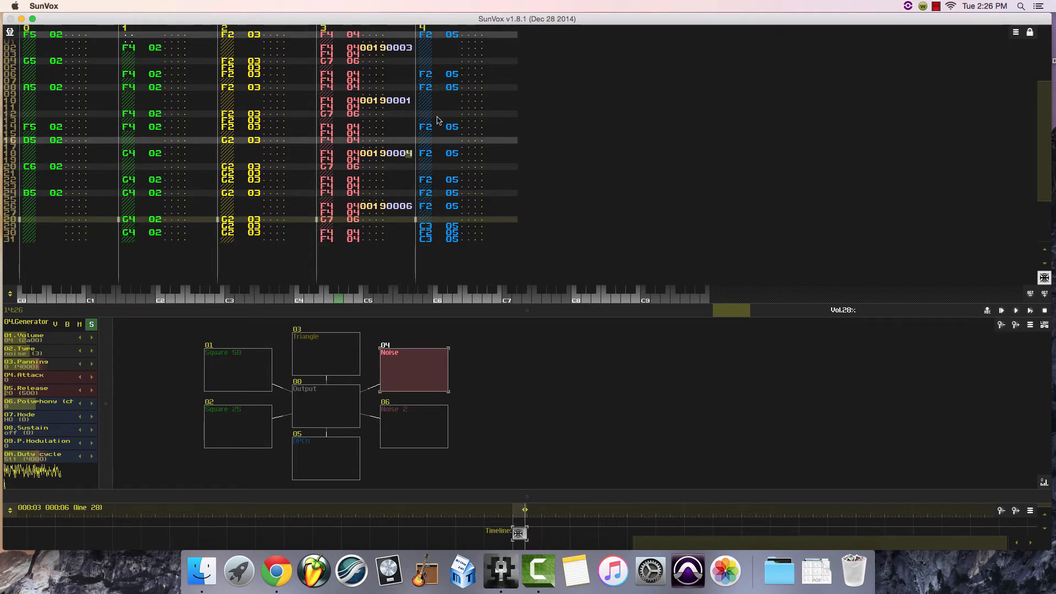
click(1033, 32)
text(6)
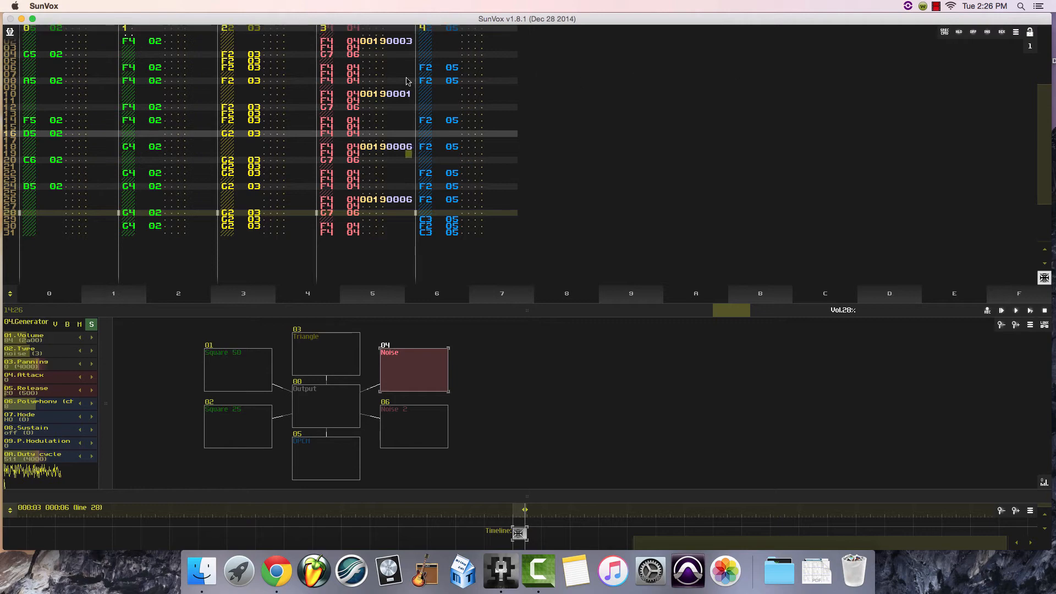
click(408, 96)
text(6)
click(409, 95)
text(6)
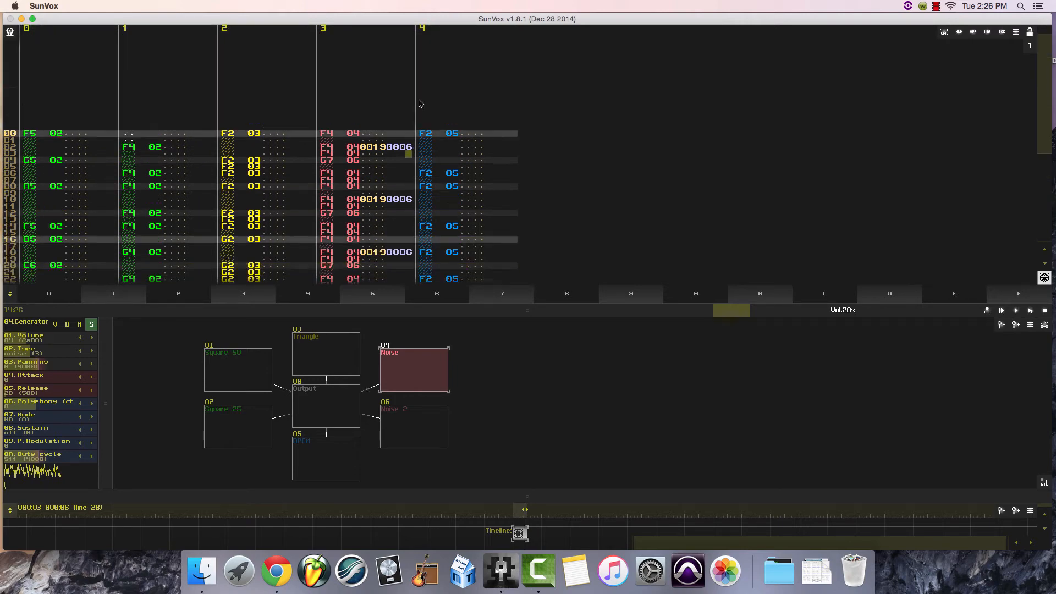
click(1030, 311)
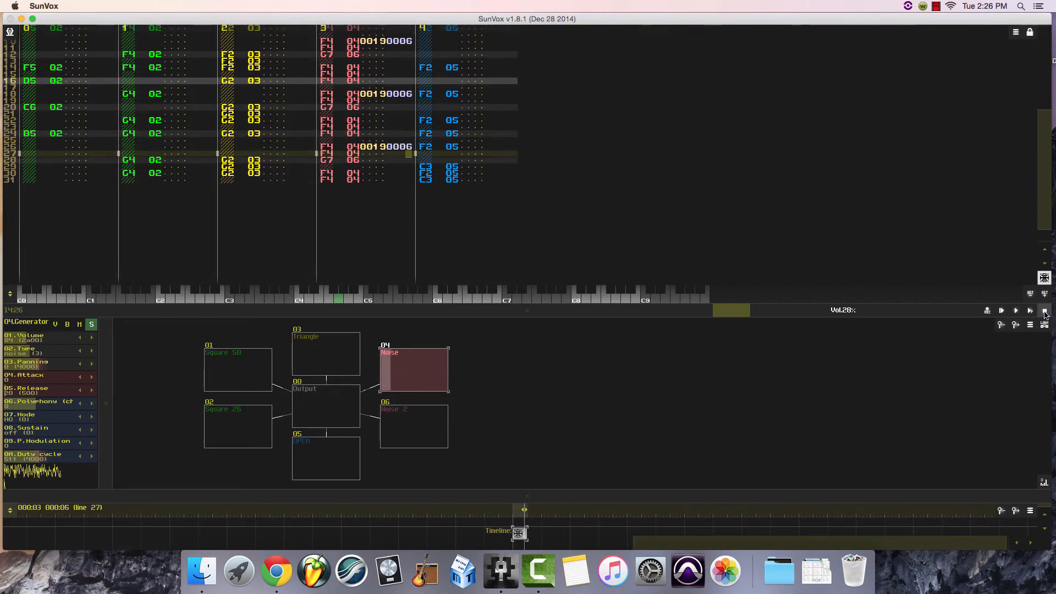
click(1045, 311)
Clear the retrigger parameters from lines 02, 10, 18 and 26 of track 3, keeping effect 0019, and audition the pattern
scroll(472, 134, up, 4)
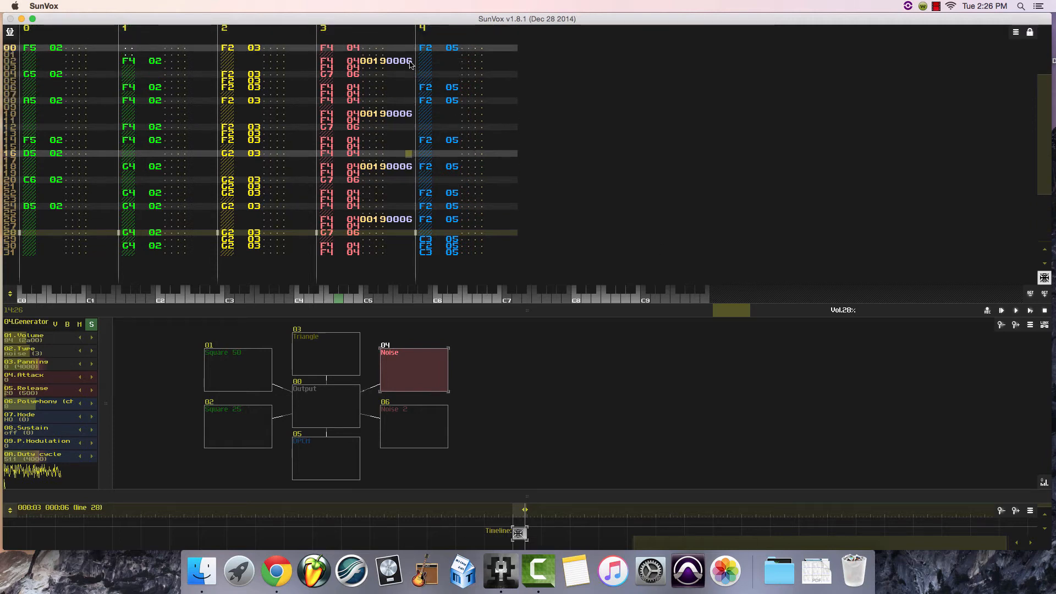
scroll(427, 71, up, 2)
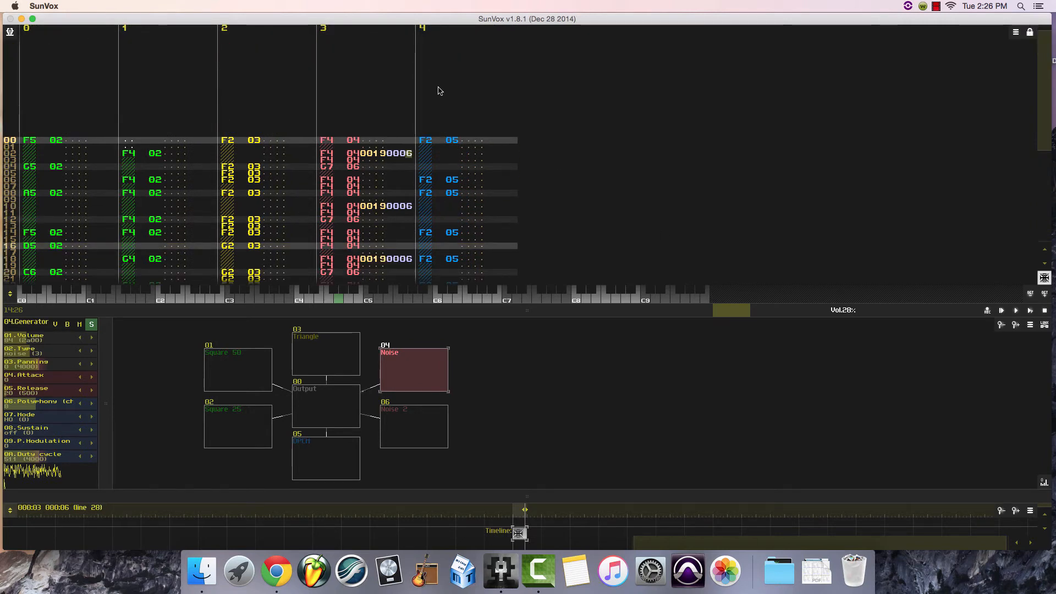
click(1031, 33)
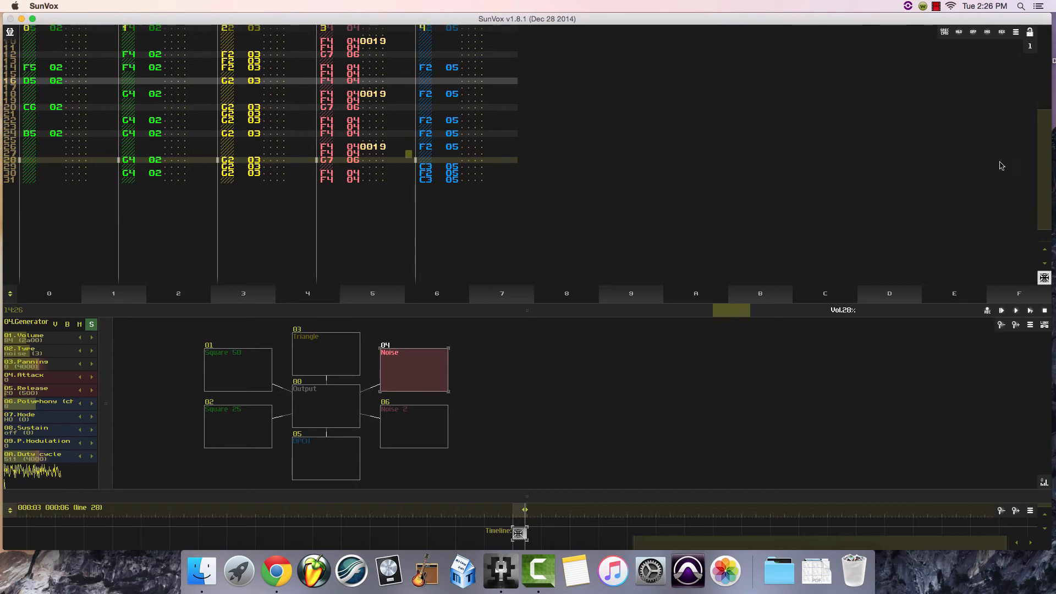
click(1031, 310)
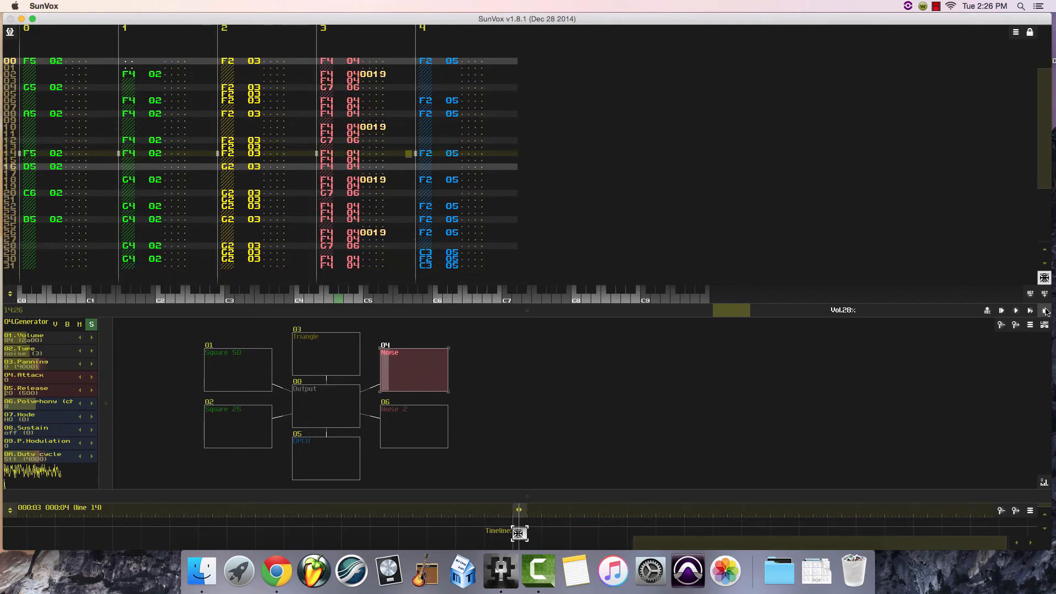
click(1045, 311)
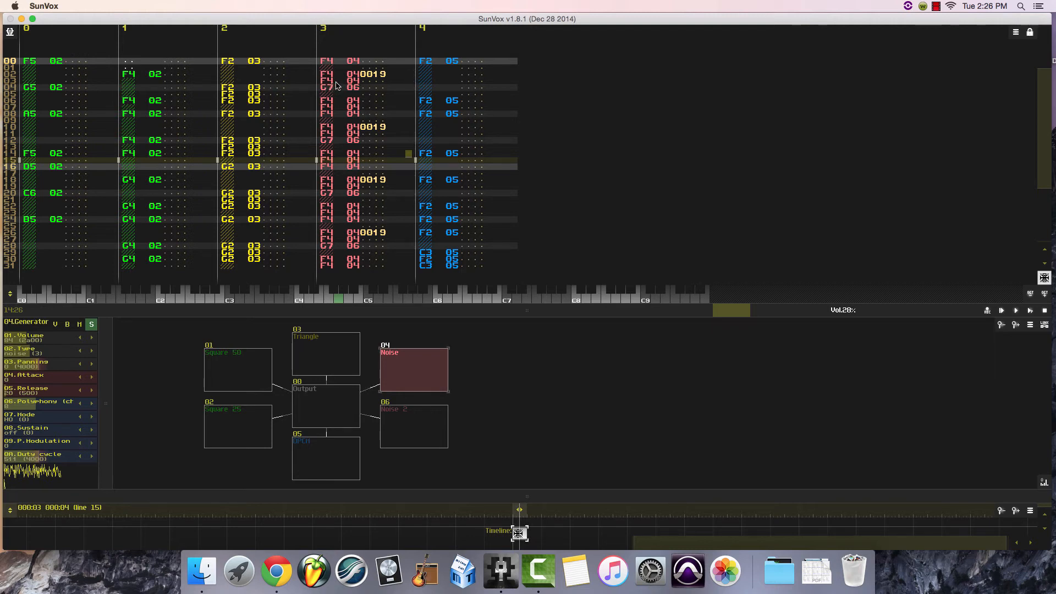
Enter retrigger parameter 0001 on line 02 and 0002 on line 10 of track 3
click(424, 74)
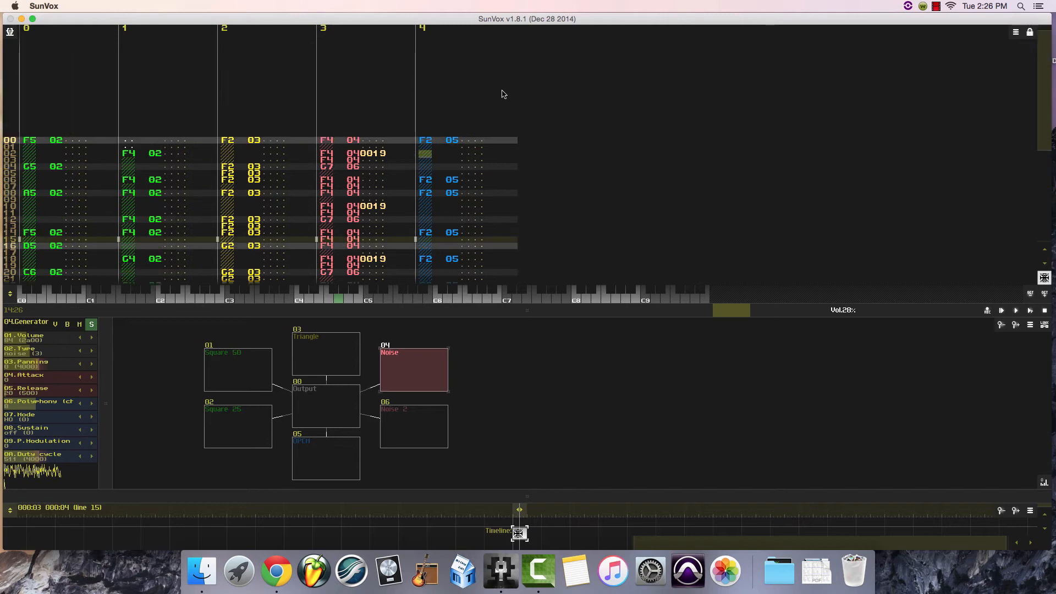
click(428, 159)
click(412, 149)
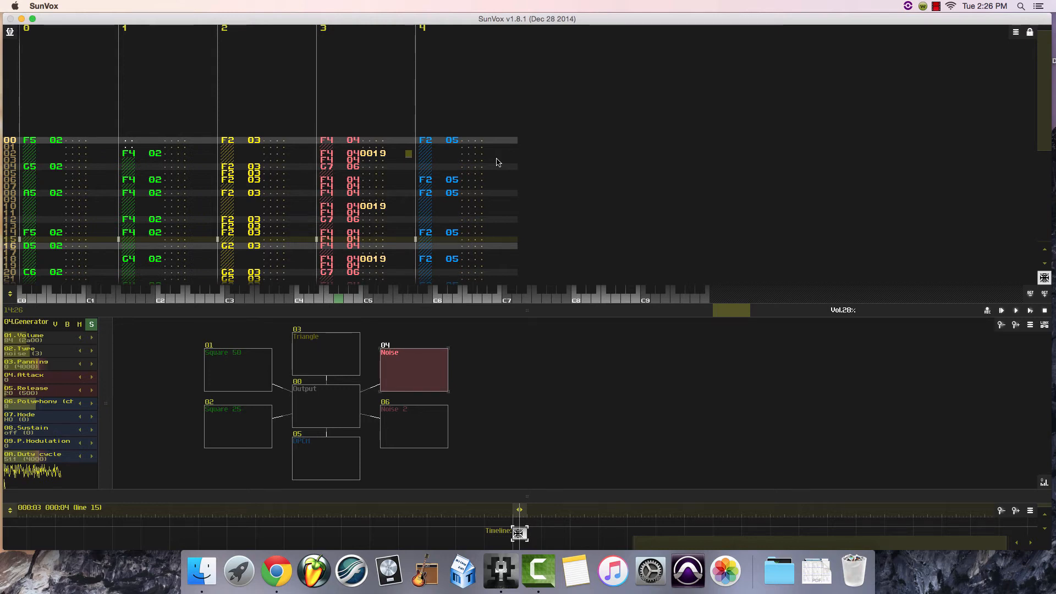
click(1030, 33)
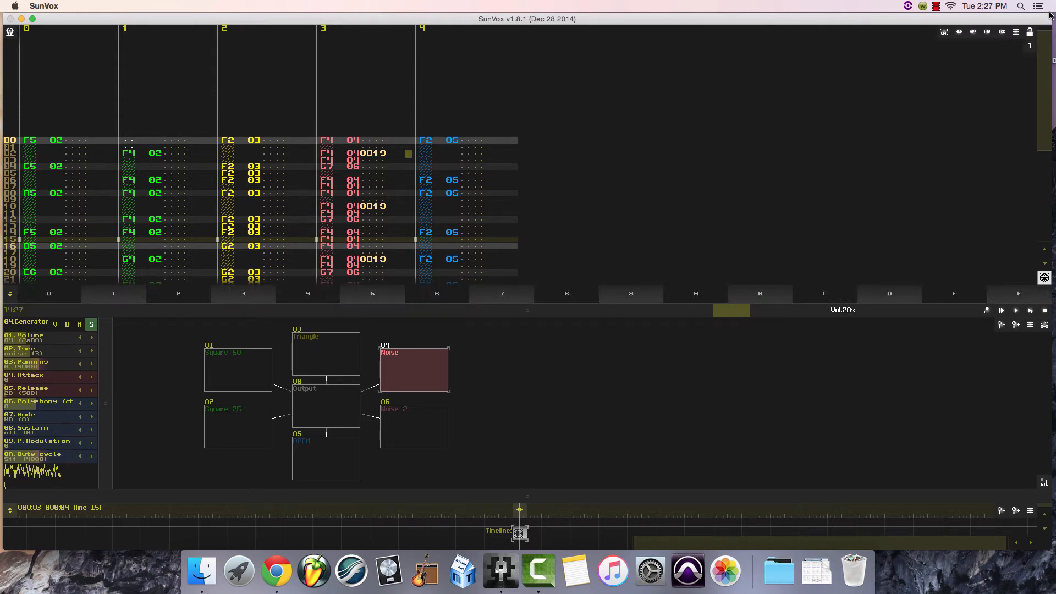
text(1)
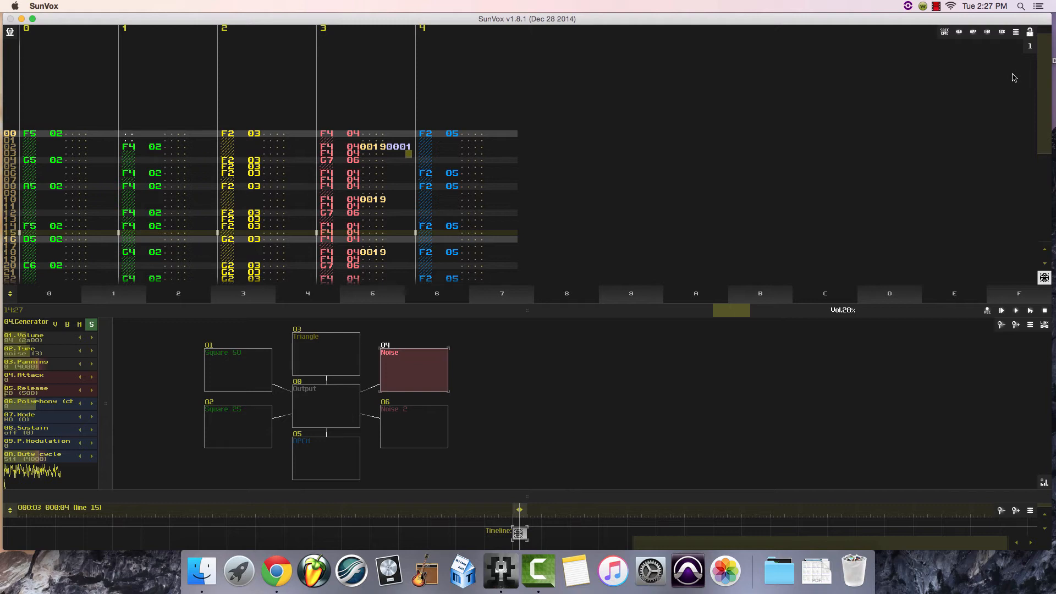
key(Down)
key(Down)
key(Down)
key(Down)
key(Down)
key(Down)
key(Down)
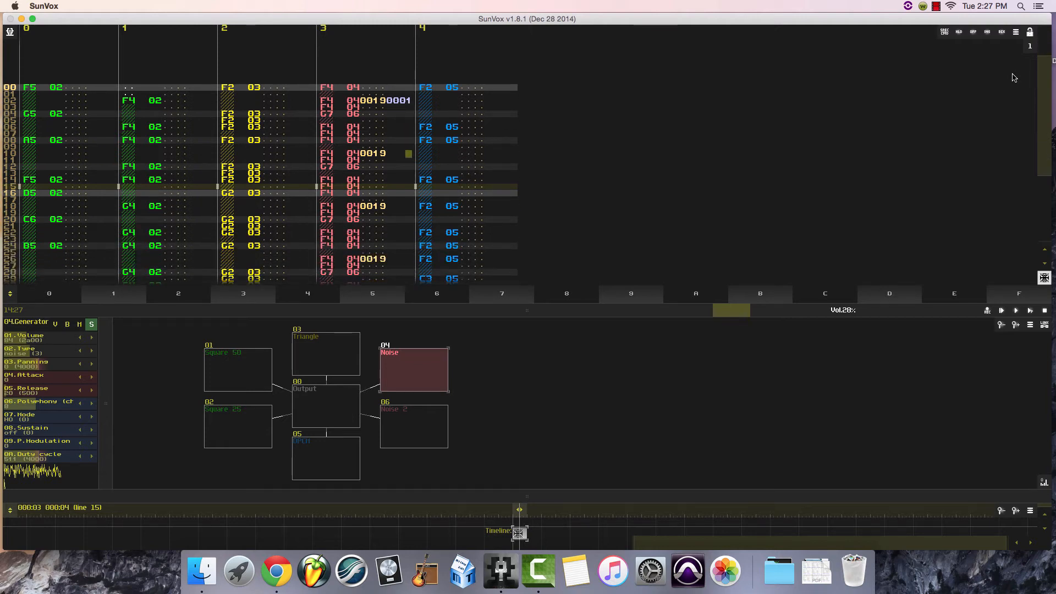
text(2)
Enter retrigger parameter 0003 on line 18 and 0005 on line 26 of track 3
key(Down)
key(Down)
key(Down)
key(Down)
key(Down)
key(Down)
key(Down)
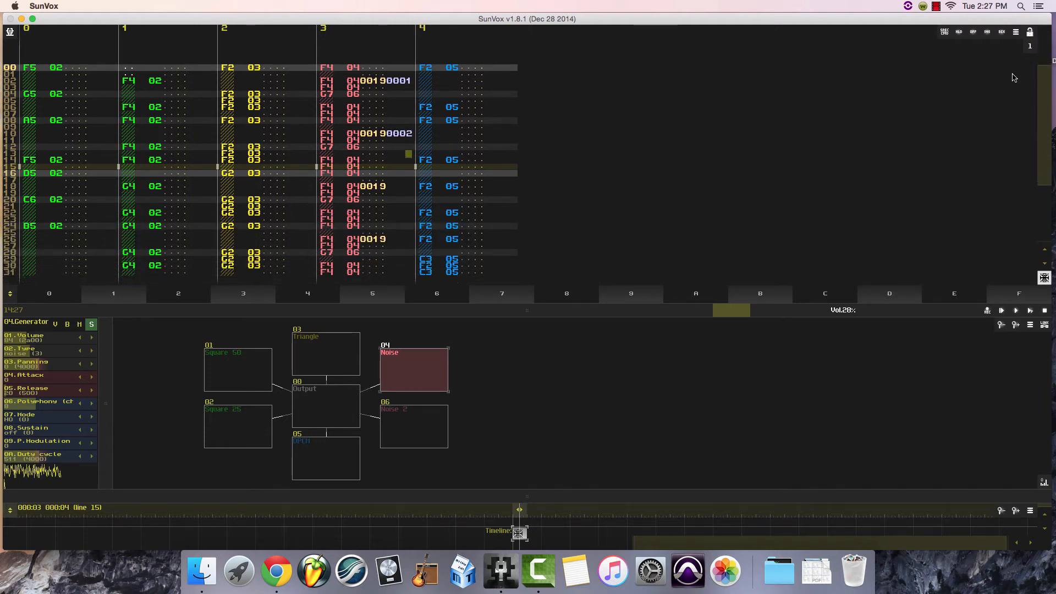
text(3)
key(Down)
key(Down)
key(Down)
key(Down)
key(Down)
key(Down)
key(Down)
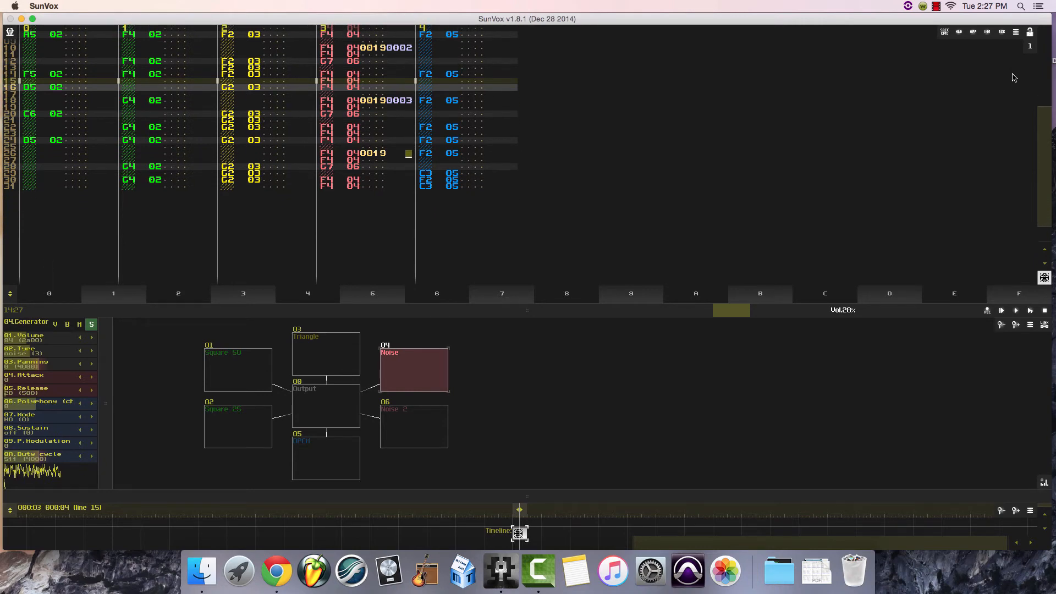
text(5)
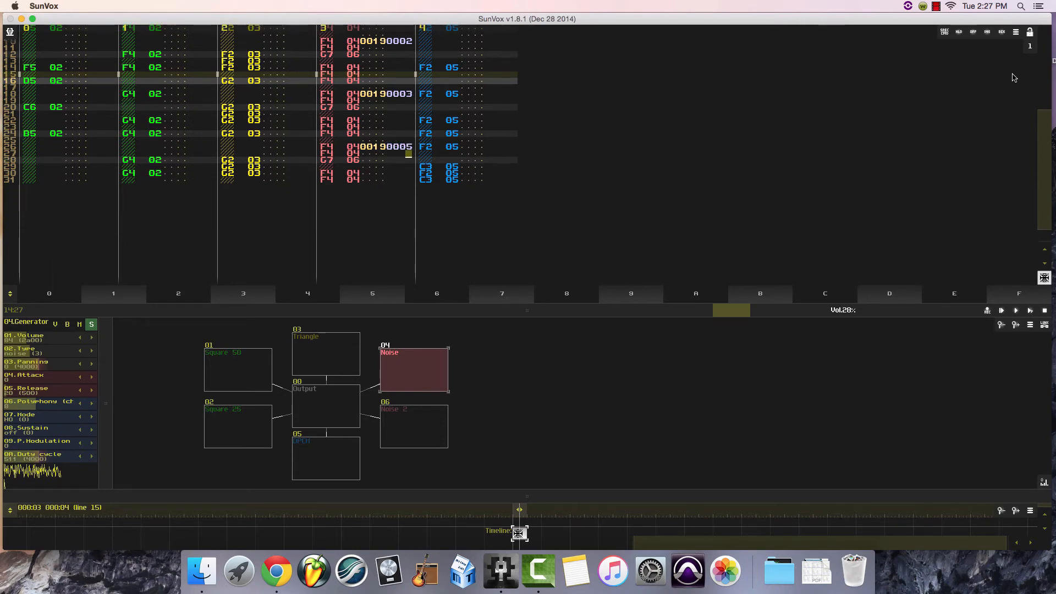
Play the pattern to audition the increasing retrigger parameters, stop playback and review the values on track 3
click(1029, 310)
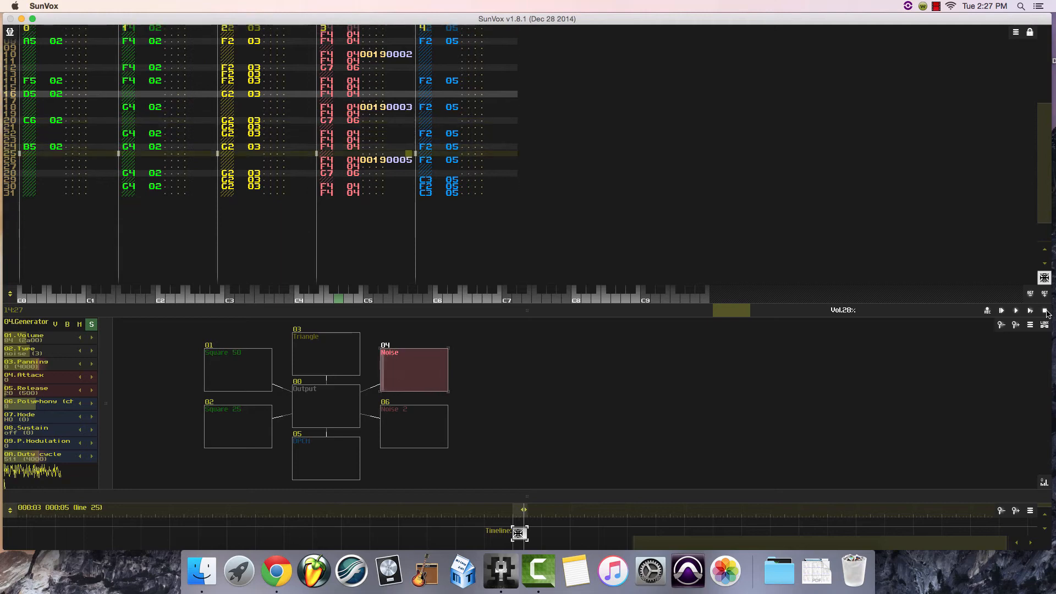
click(1045, 311)
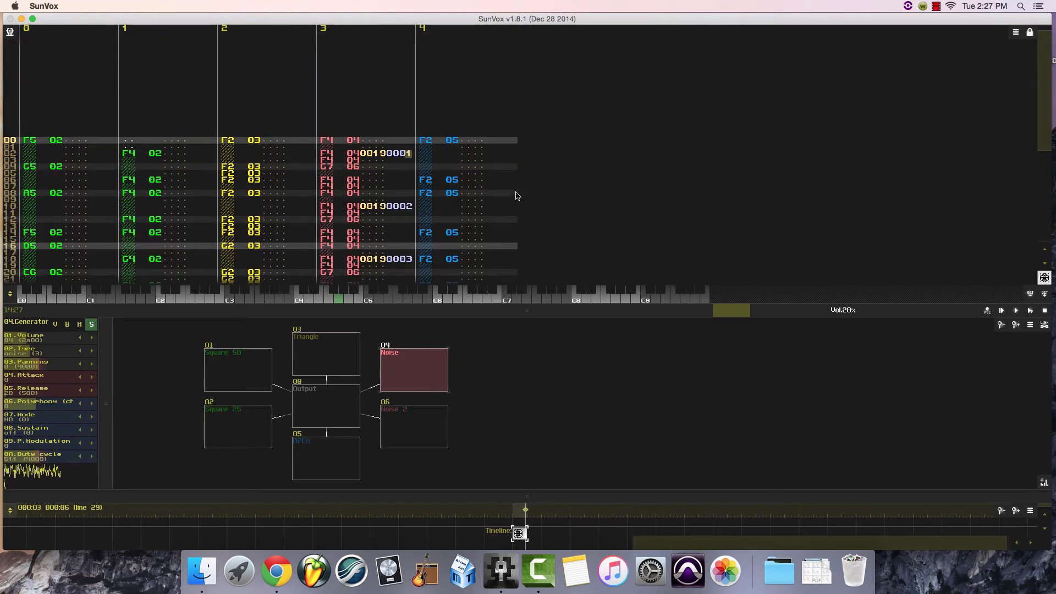
scroll(506, 196, down, 5)
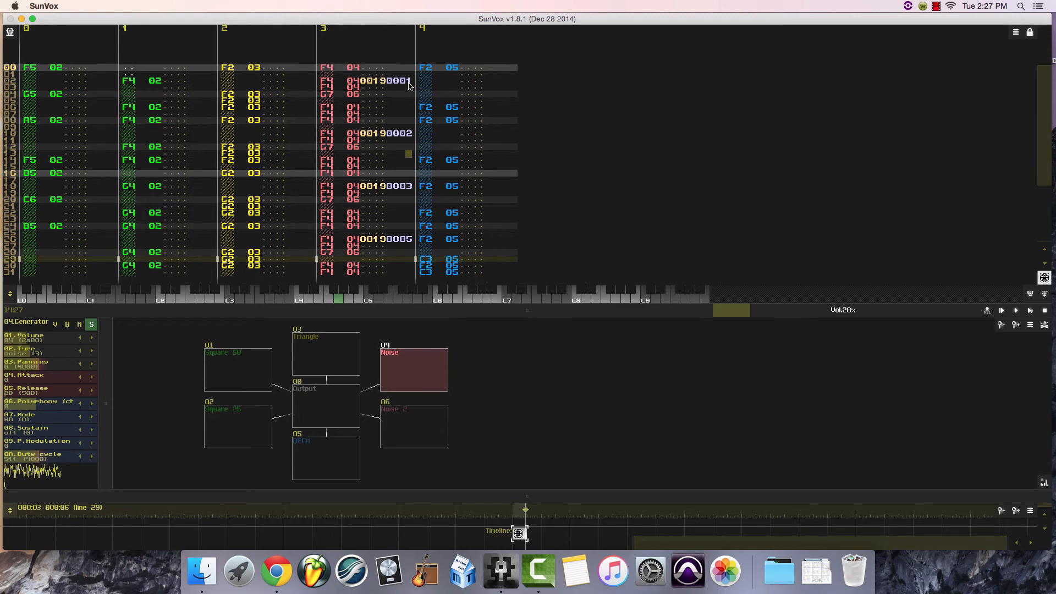
Set the retrigger parameter on line 02 of track 3 to 0002
scroll(463, 95, up, 3)
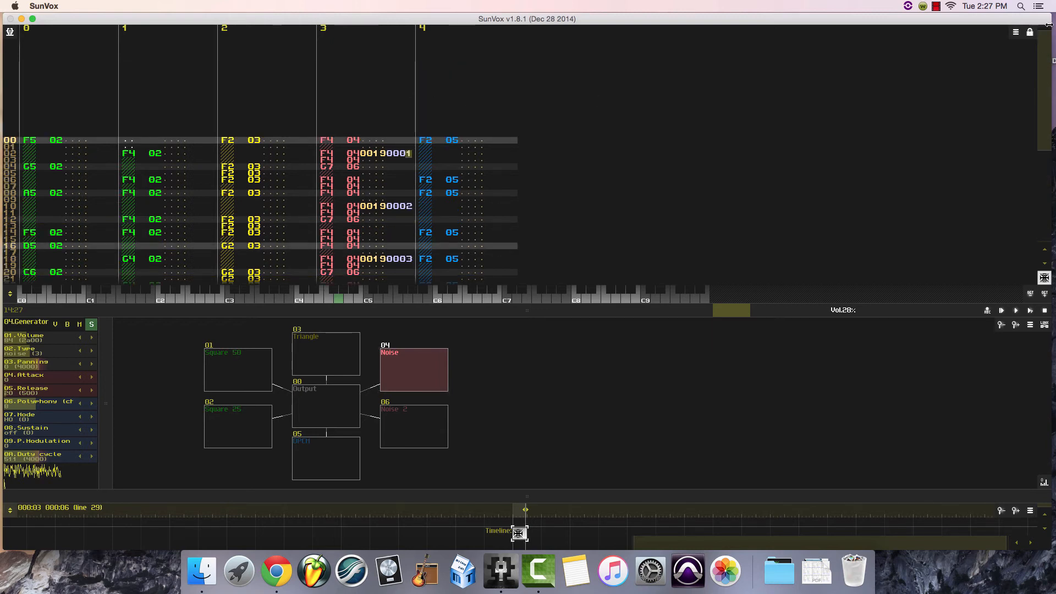
click(1031, 33)
text(2)
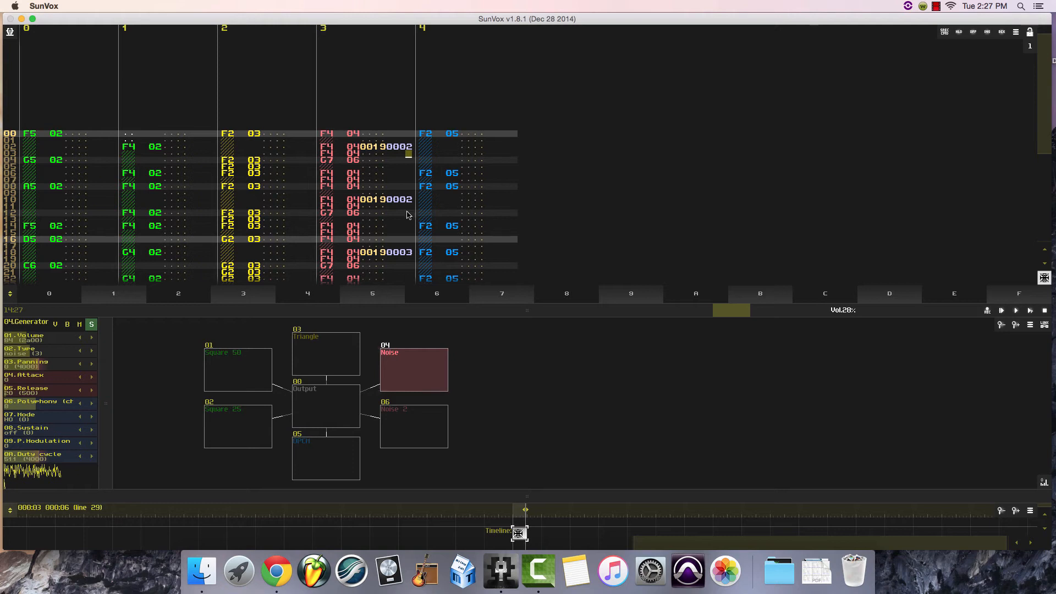
Set the retrigger parameter to 0003 on line 10 and 0004 on line 26 of track 3
scroll(408, 214, down, 7)
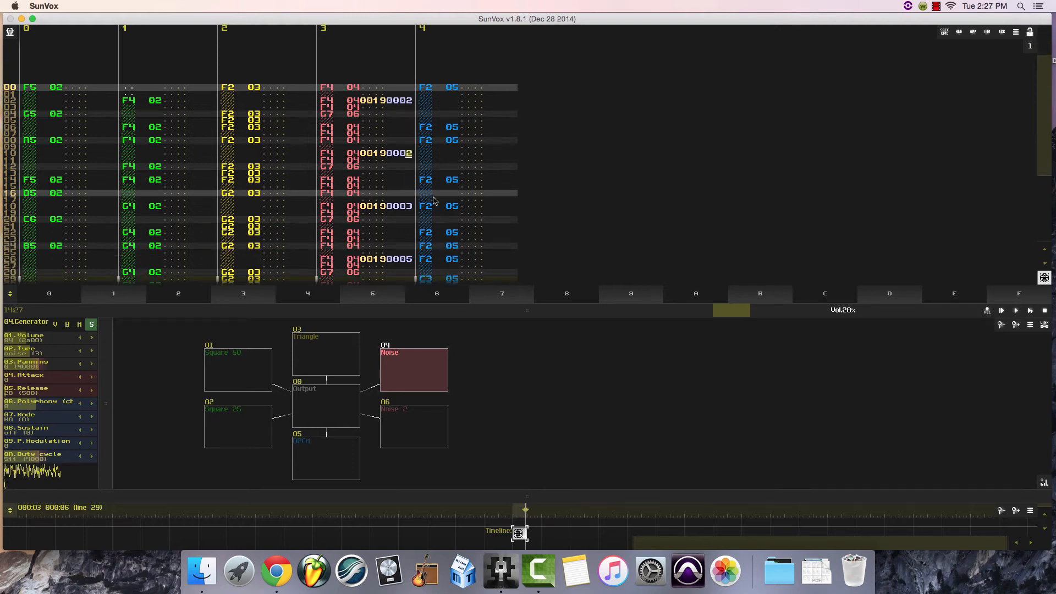
text(3)
scroll(408, 204, down, 7)
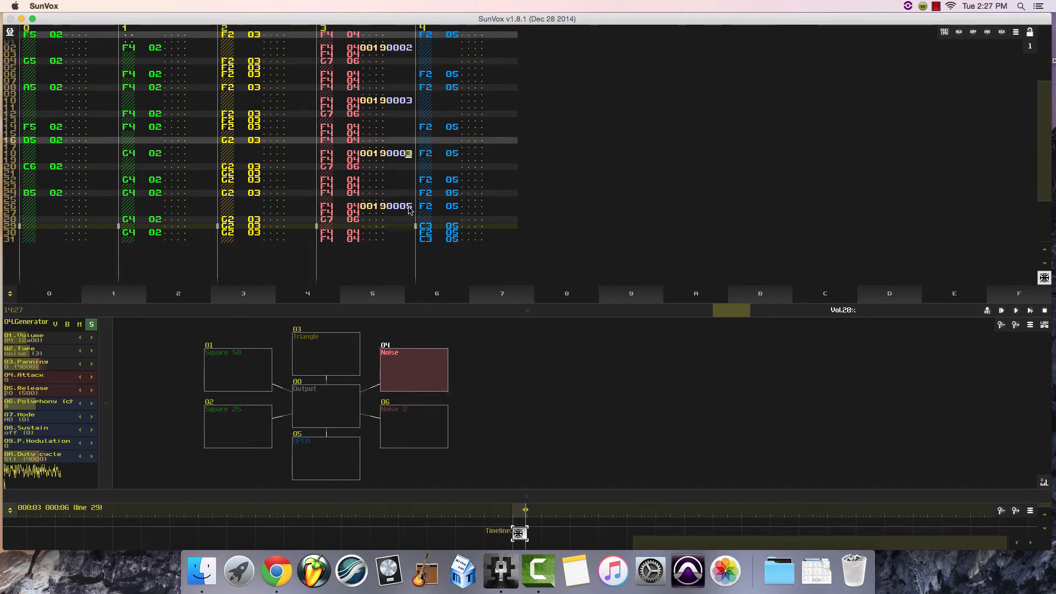
scroll(408, 210, down, 8)
text(4)
Play the pattern to audition the revised retrigger parameters and check the note on line 10 of track 3
scroll(467, 165, up, 4)
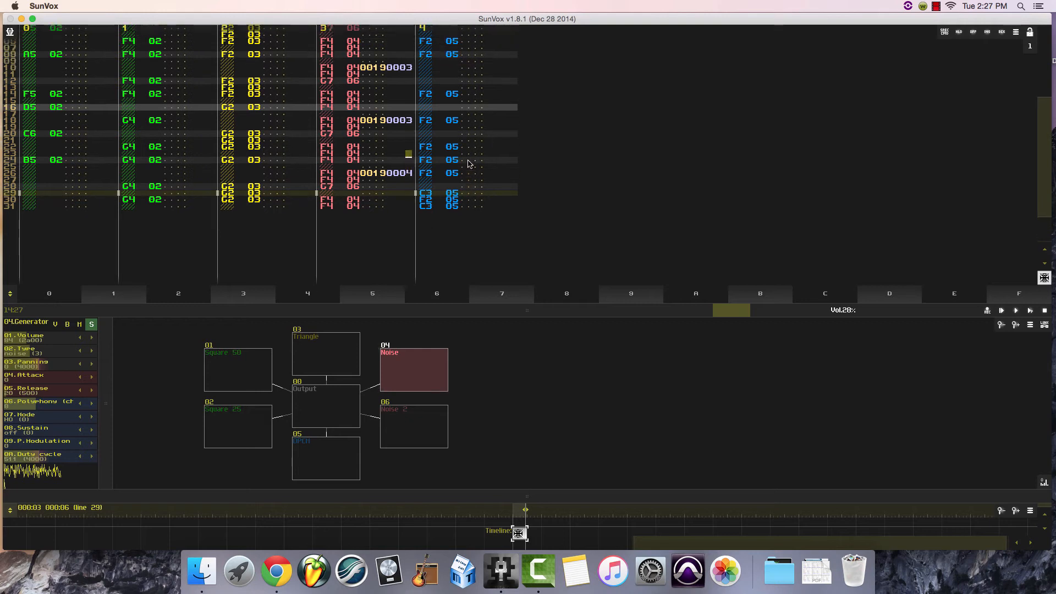
scroll(470, 163, up, 8)
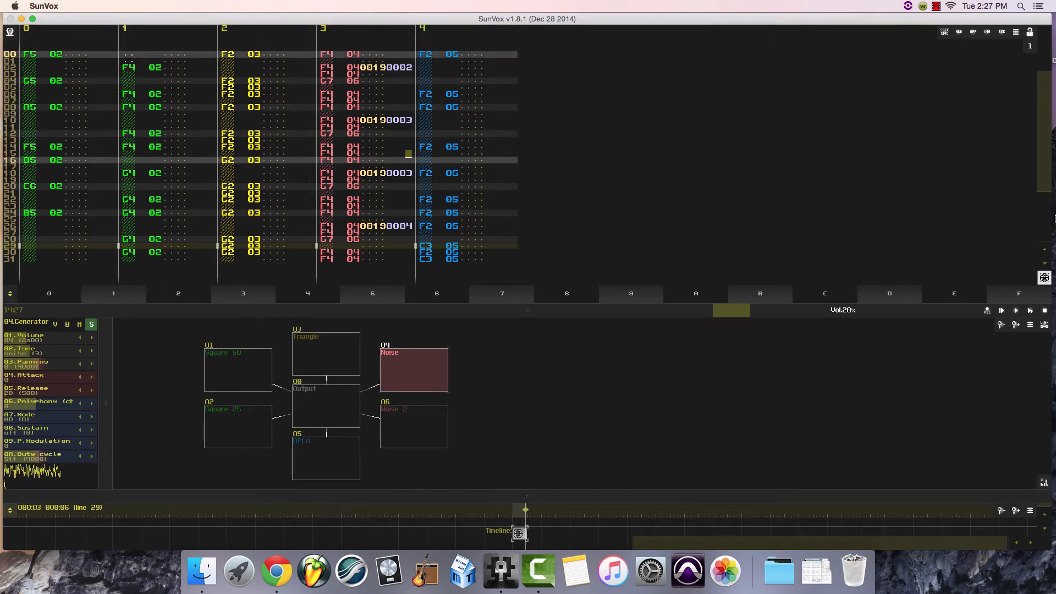
click(1031, 310)
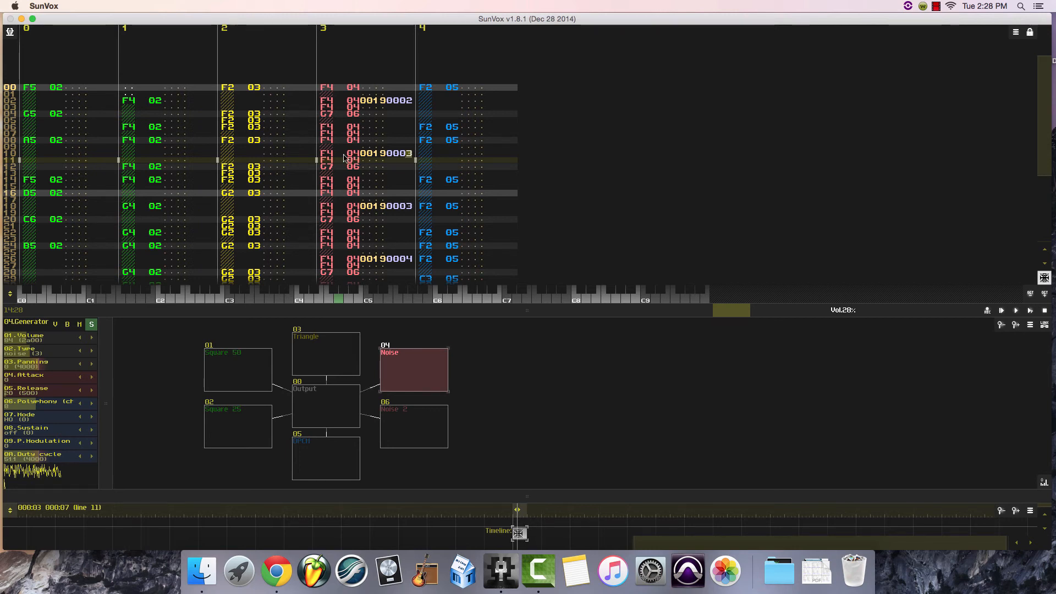
click(326, 154)
scroll(329, 162, down, 1)
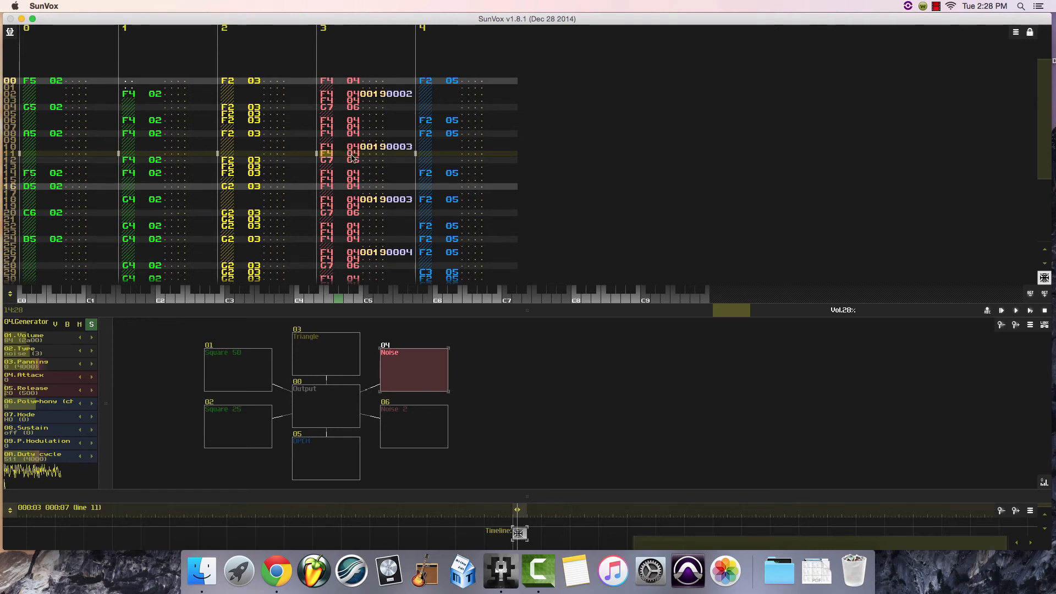
Turn pattern editing on and set the retrigger parameters on lines 02 and 26 of track 3 to 0003
scroll(408, 103, up, 3)
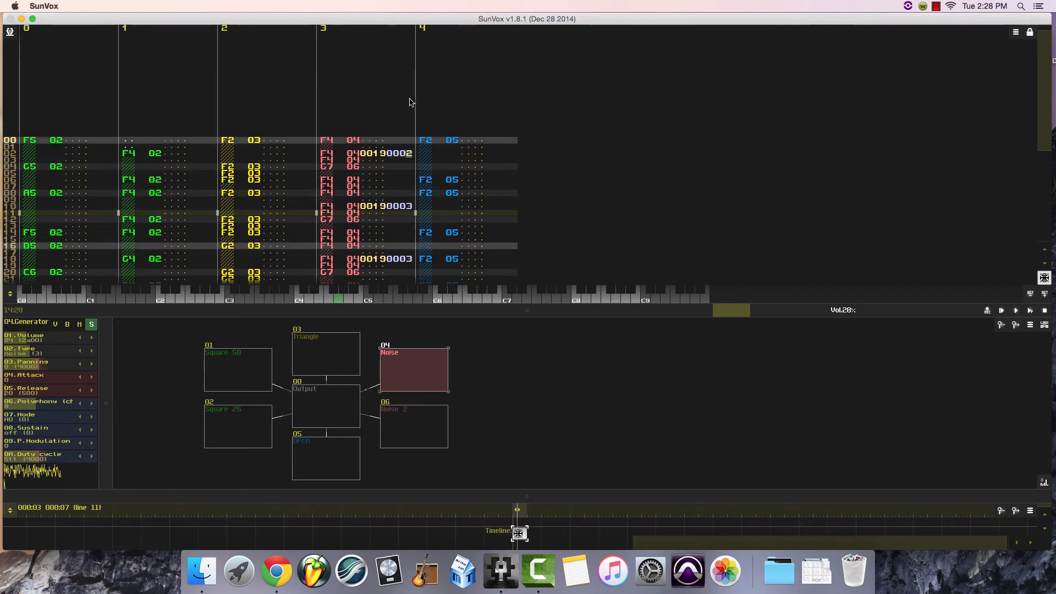
click(1030, 33)
text(3)
scroll(481, 187, down, 2)
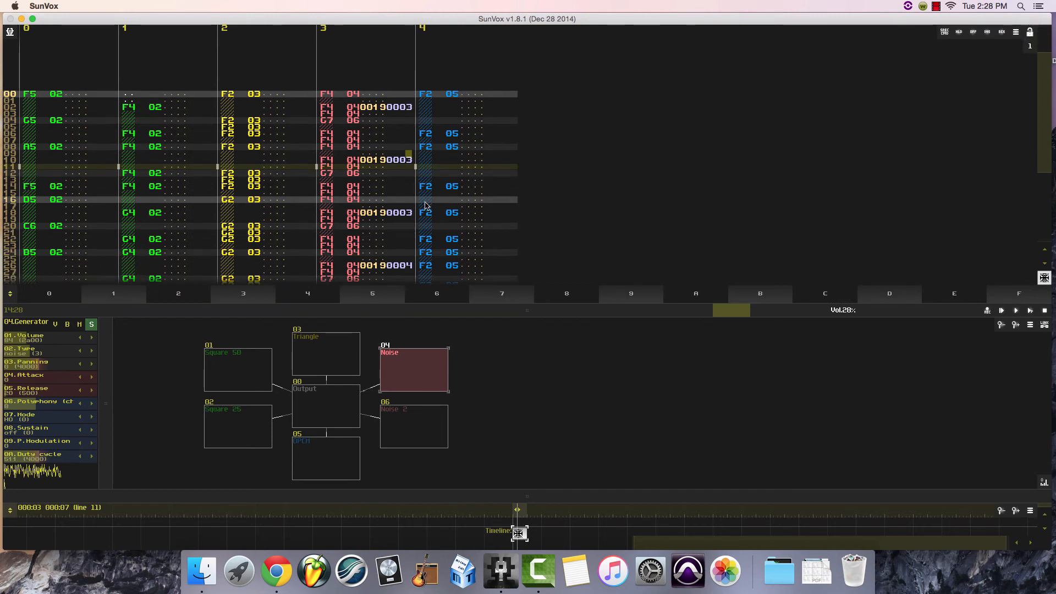
scroll(427, 204, down, 2)
scroll(434, 222, down, 2)
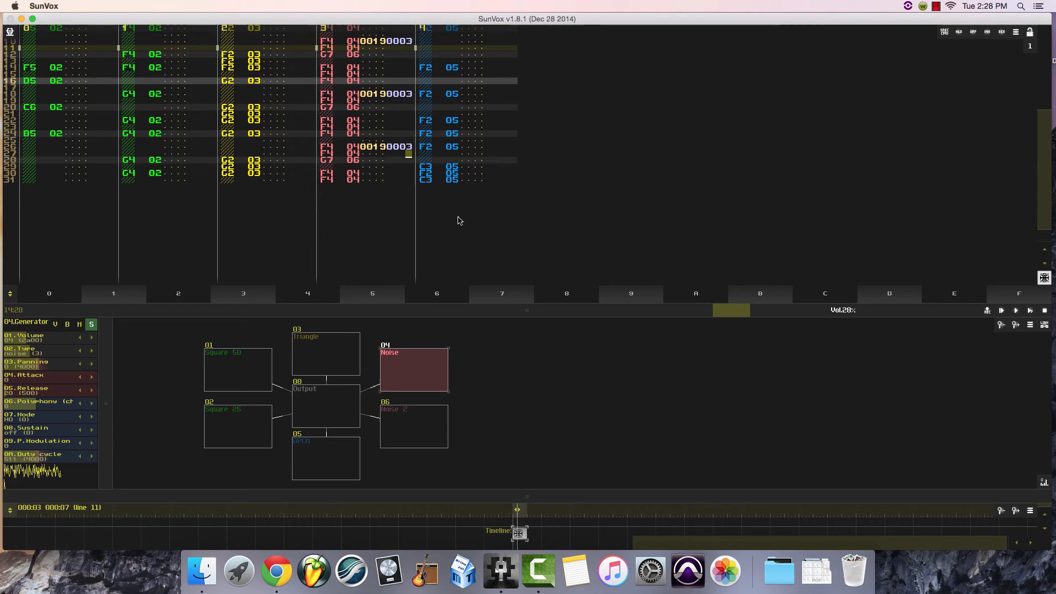
Play the pattern to audition the uniform 0003 retriggers on track 3, stop playback and review the entries
click(1029, 311)
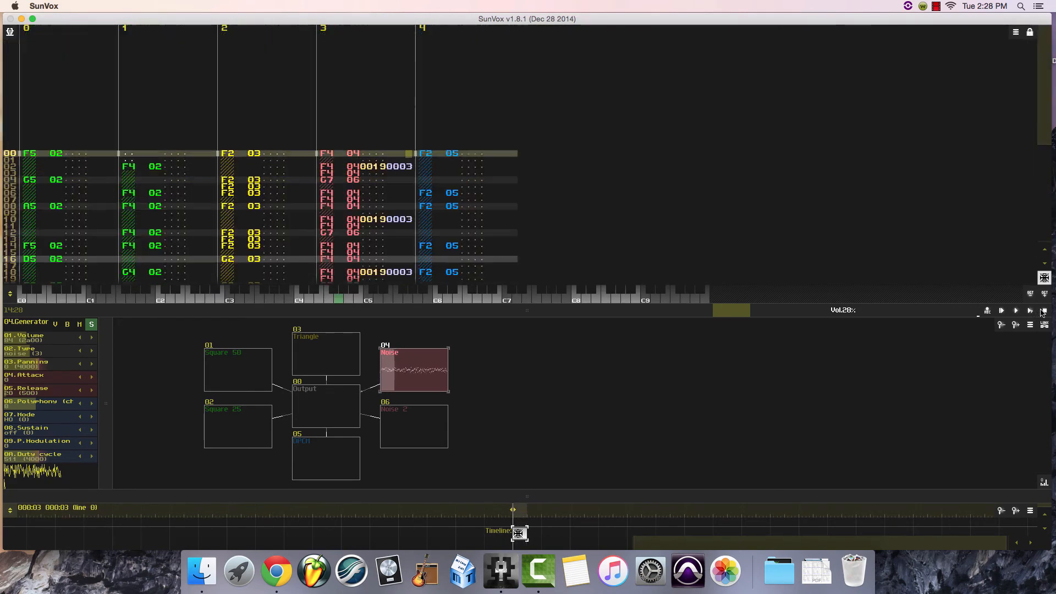
click(1046, 312)
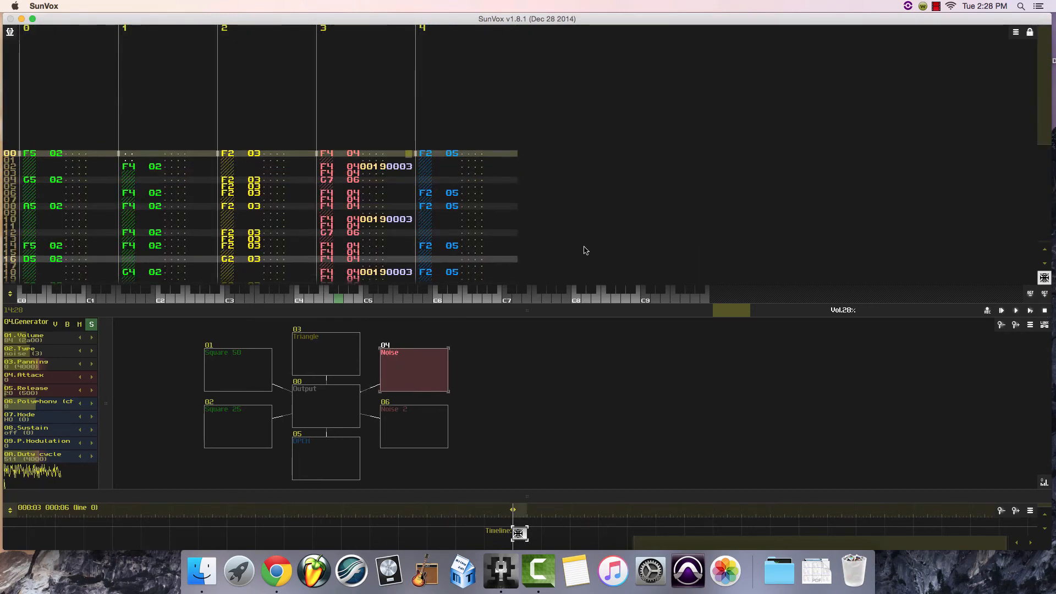
scroll(584, 245, down, 5)
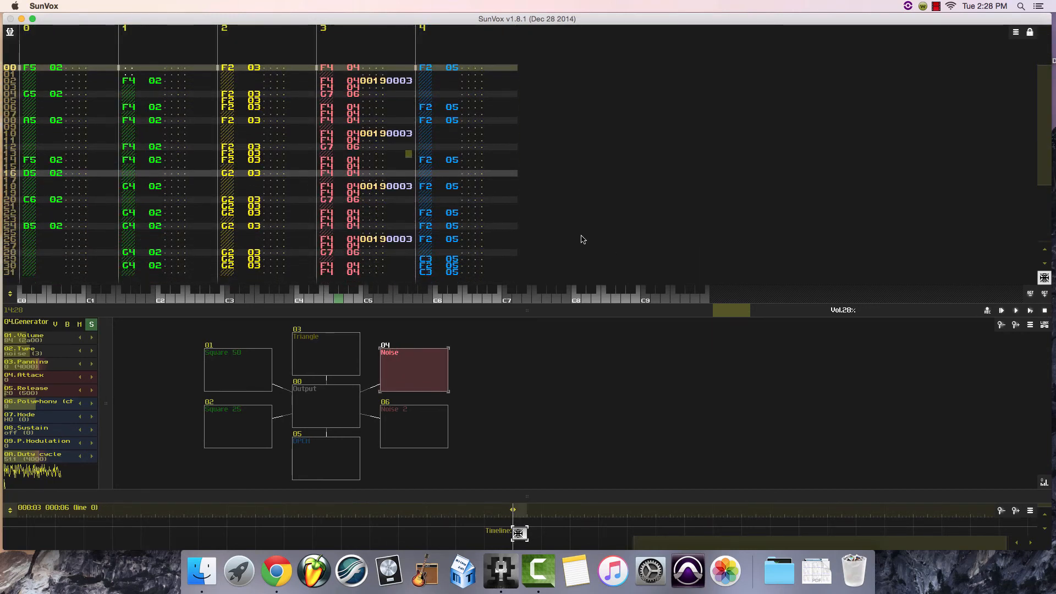
Open the list of available effects for line 02 of track 3, look up the Retrigger code, and close the list without choosing
click(376, 84)
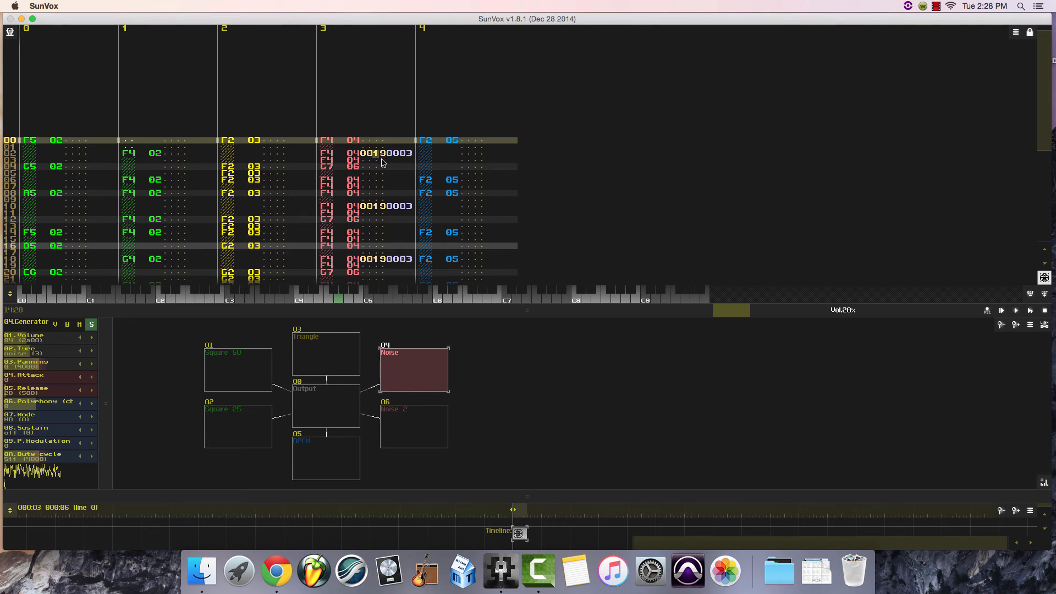
right_click(373, 113)
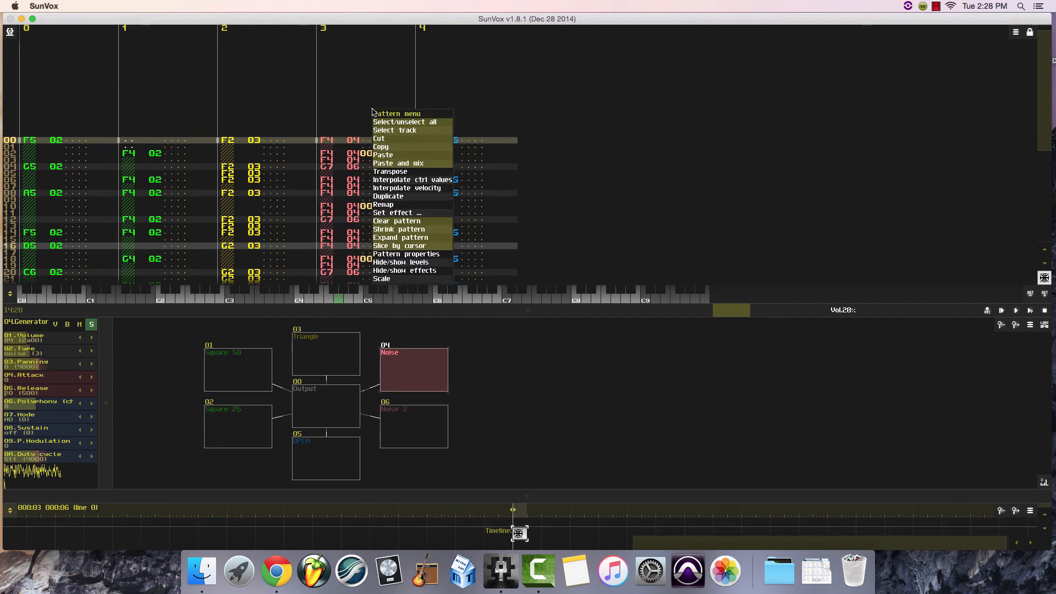
click(390, 214)
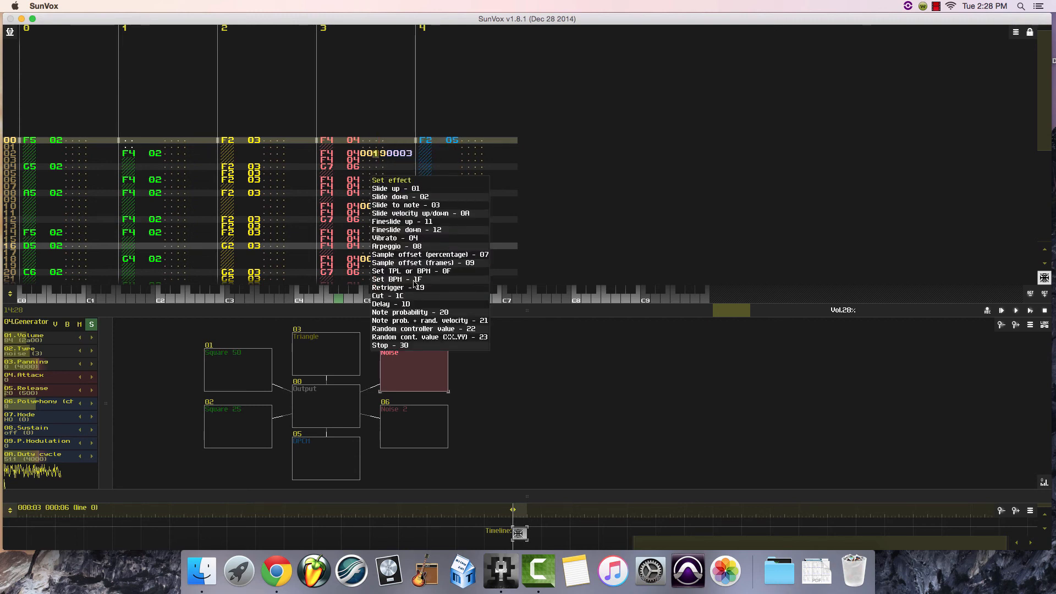
click(583, 233)
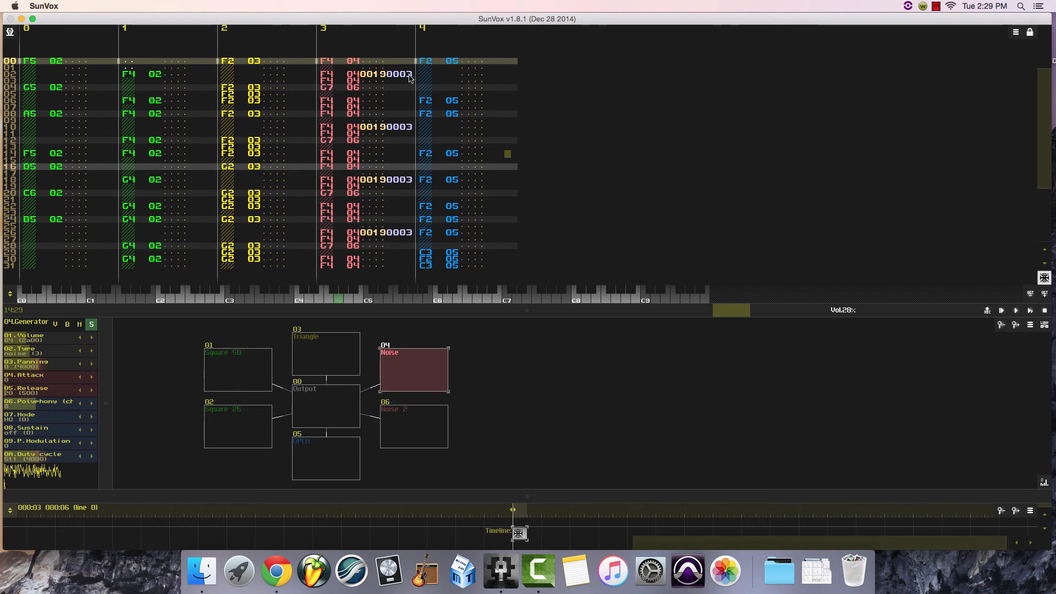
Select the retrigger parameter on line 02 of track 3 and review the retrigger entries down the track
scroll(406, 106, down, 1)
scroll(406, 105, down, 1)
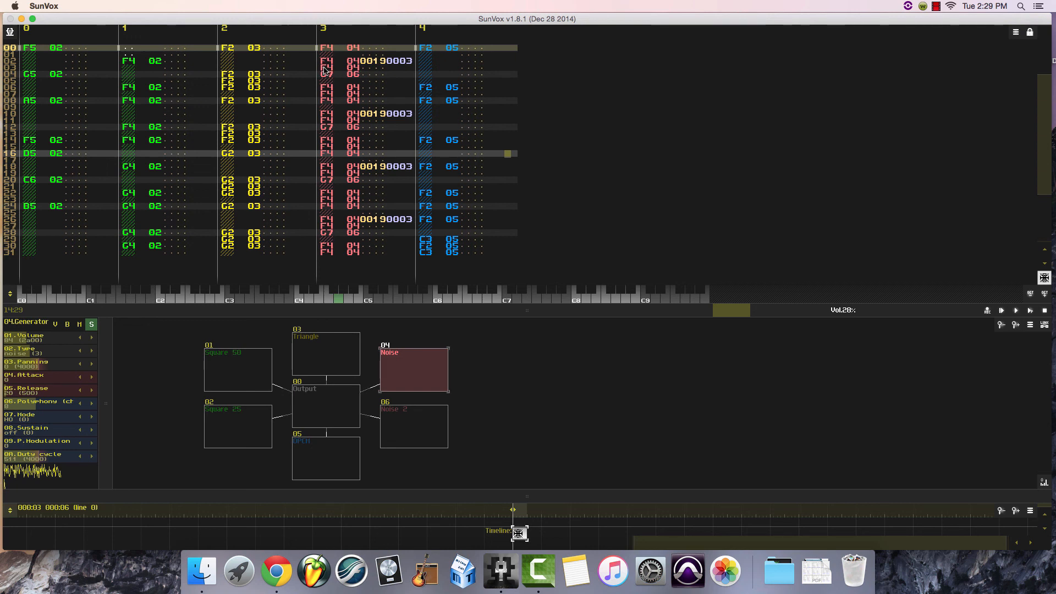
click(410, 62)
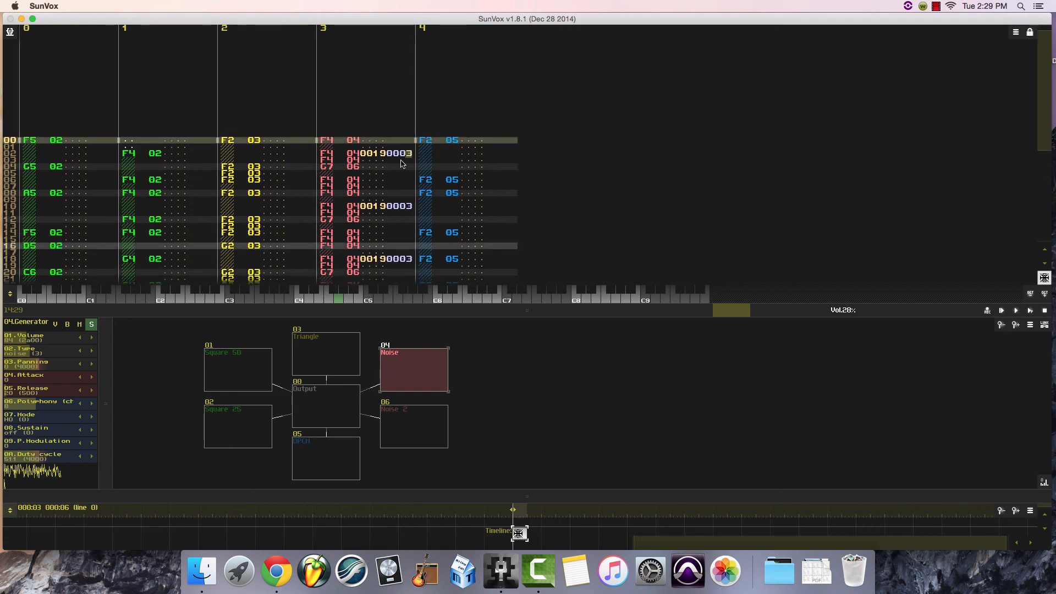
scroll(366, 160, down, 7)
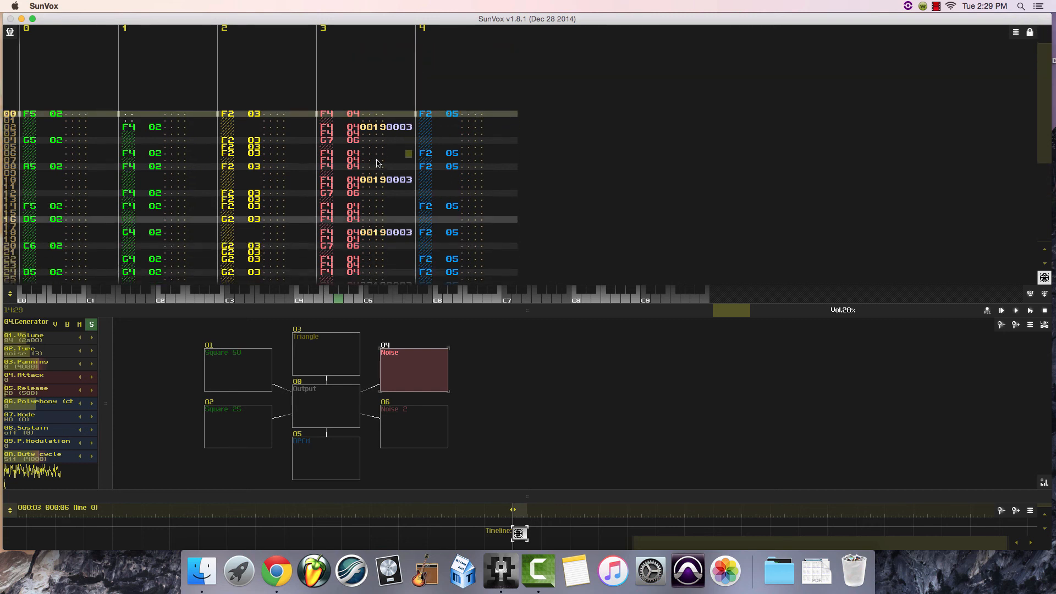